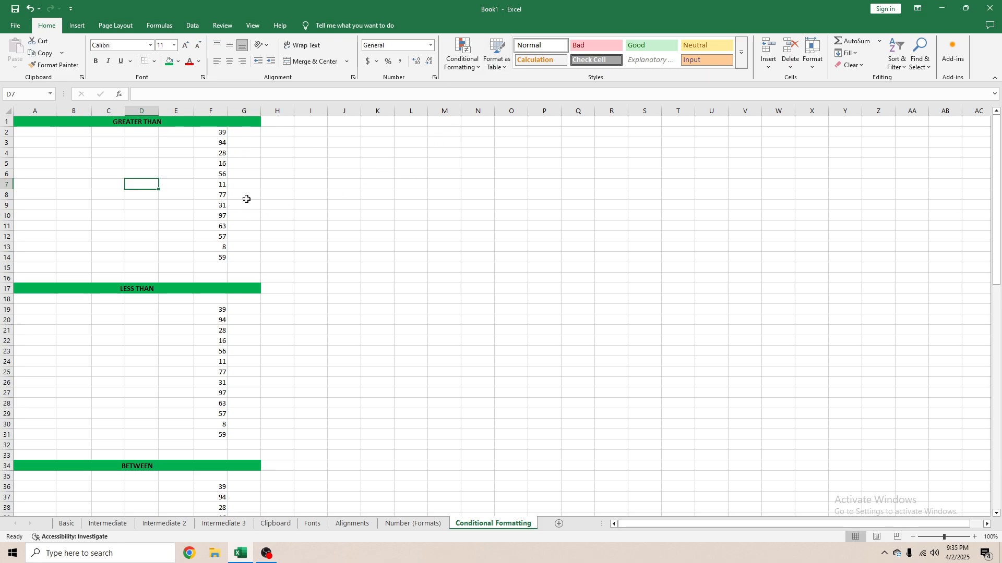
- Look over the Greater Than, Less Than, Between and Equal To sections of the Conditional Formatting sheet
{"action": "left_click", "coordinate": [156, 123]}
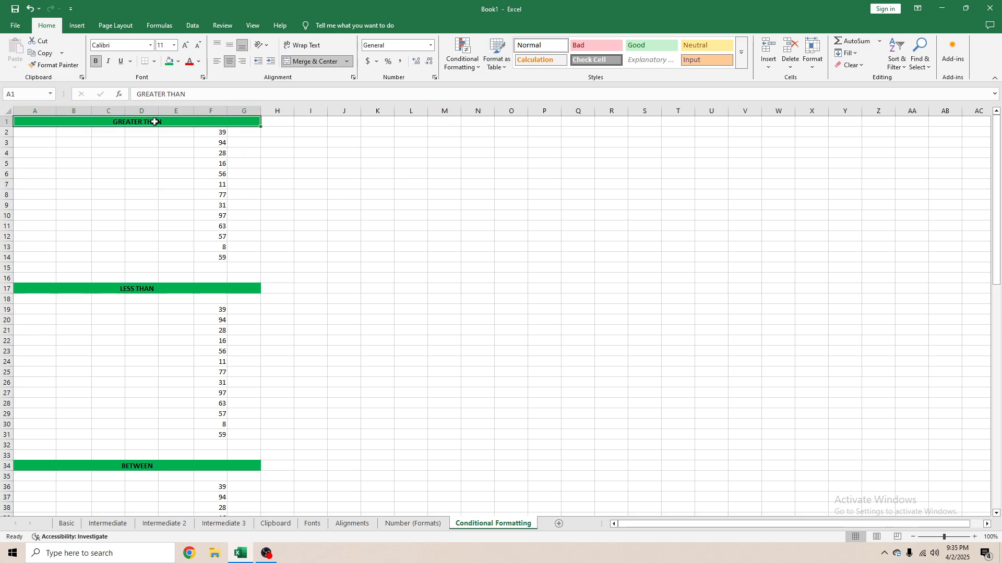
{"action": "left_click", "coordinate": [149, 287]}
{"action": "left_click", "coordinate": [140, 466]}
{"action": "scroll", "coordinate": [136, 376], "scroll_direction": "down", "scroll_amount": 14}
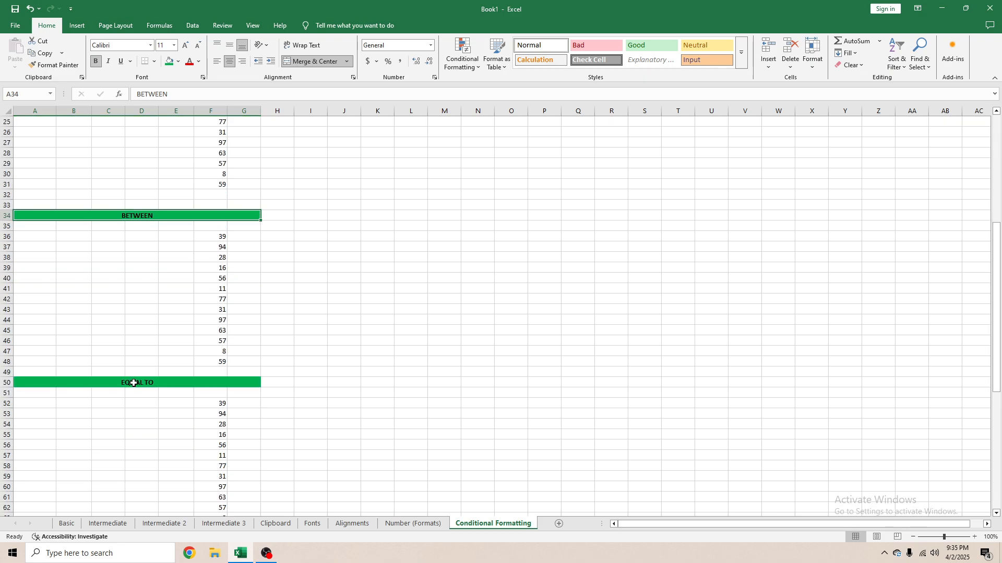
{"action": "scroll", "coordinate": [136, 372], "scroll_direction": "up", "scroll_amount": 14}
{"action": "left_click", "coordinate": [377, 215]}
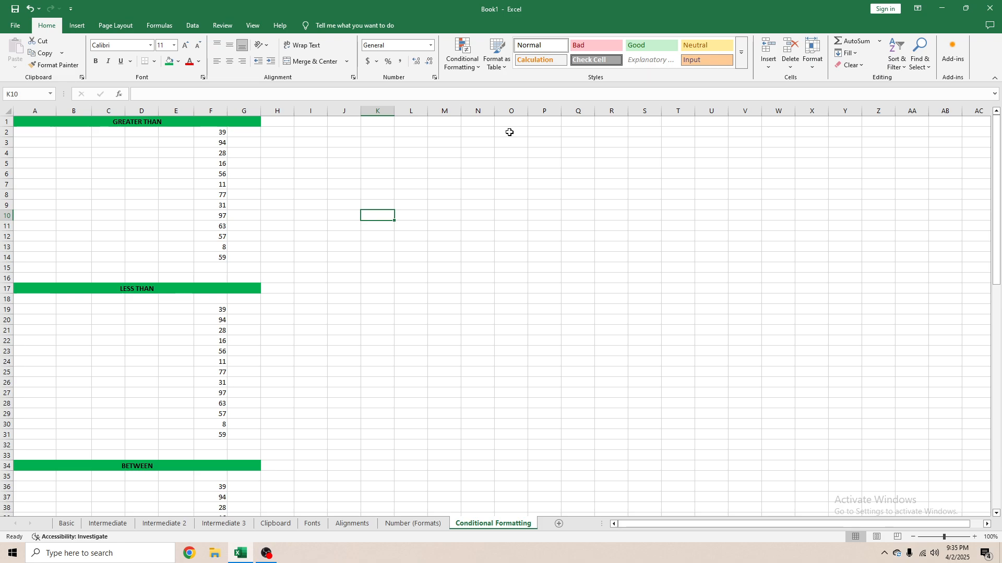
{"action": "left_click", "coordinate": [131, 131]}
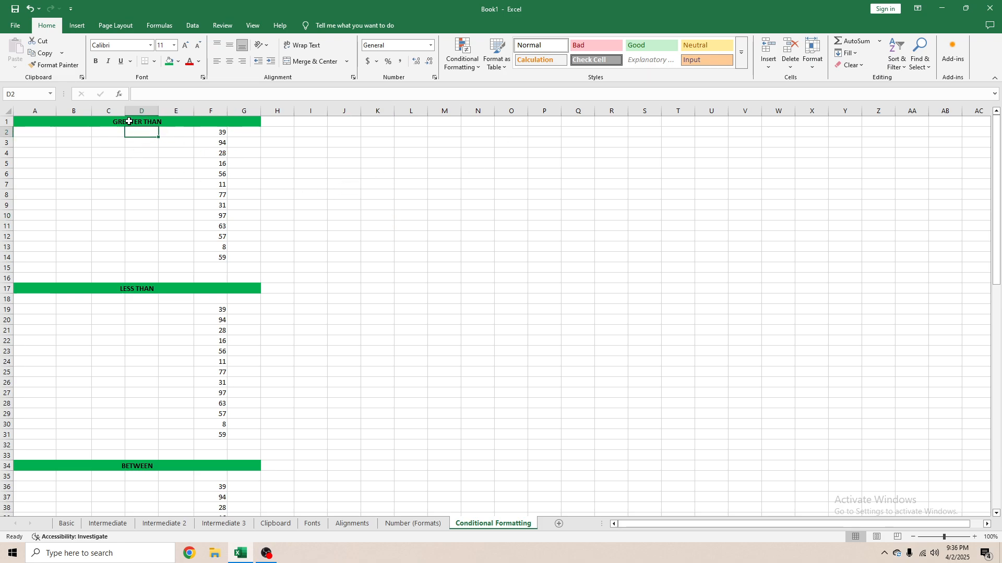
{"action": "left_click", "coordinate": [128, 121]}
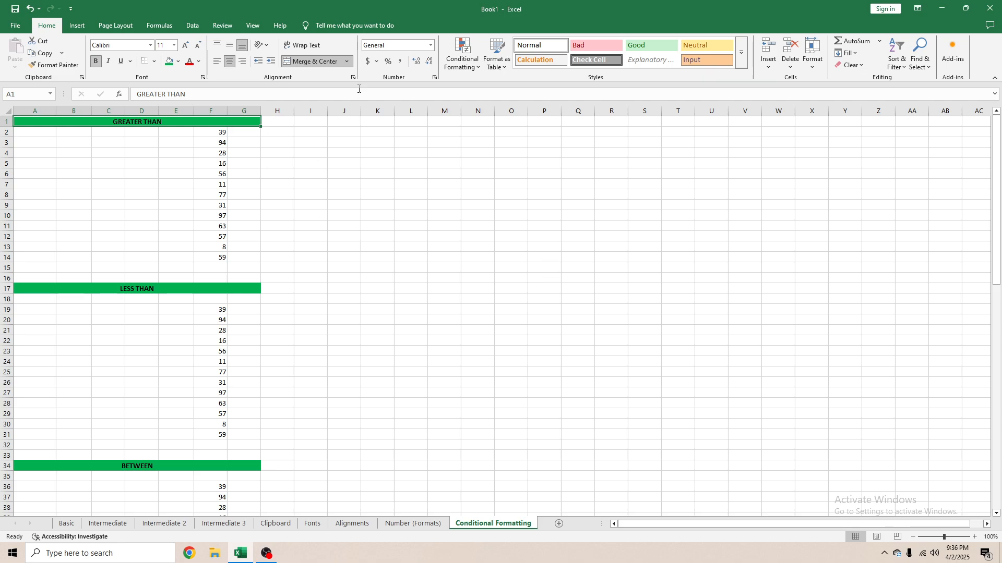
{"action": "left_click", "coordinate": [462, 58]}
{"action": "mouse_move", "coordinate": [479, 82]}
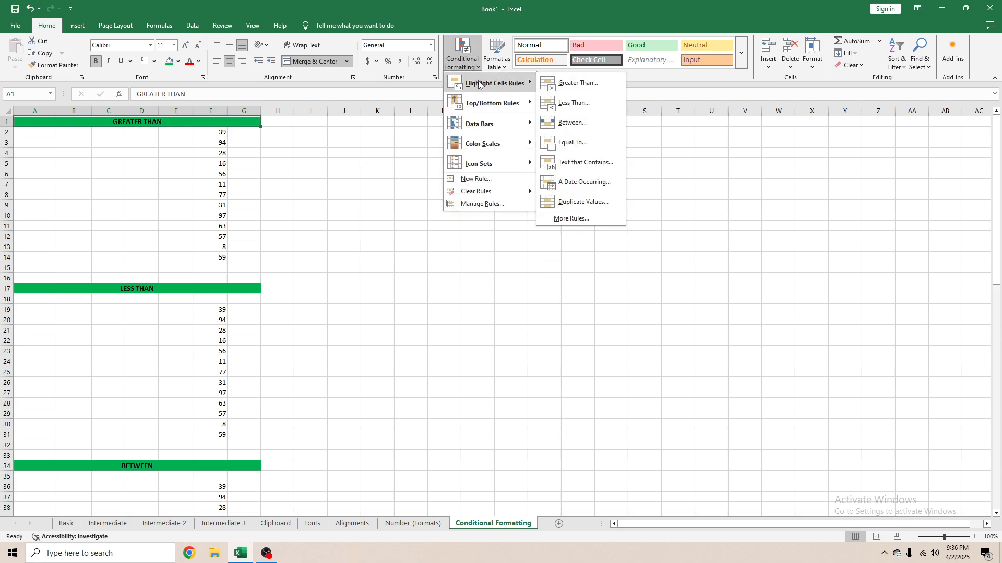
{"action": "left_click", "coordinate": [457, 54]}
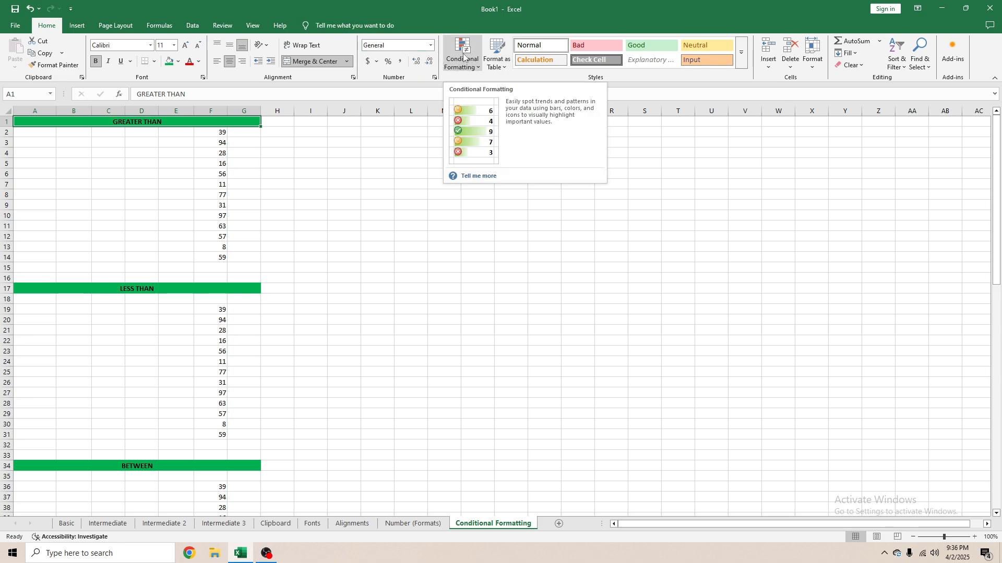
{"action": "left_click", "coordinate": [462, 53]}
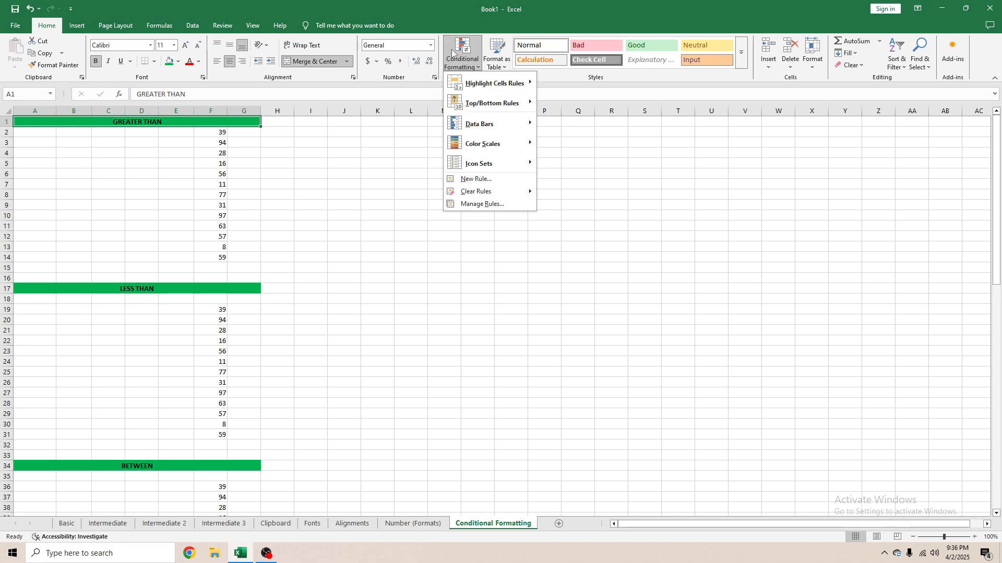
{"action": "mouse_move", "coordinate": [471, 83]}
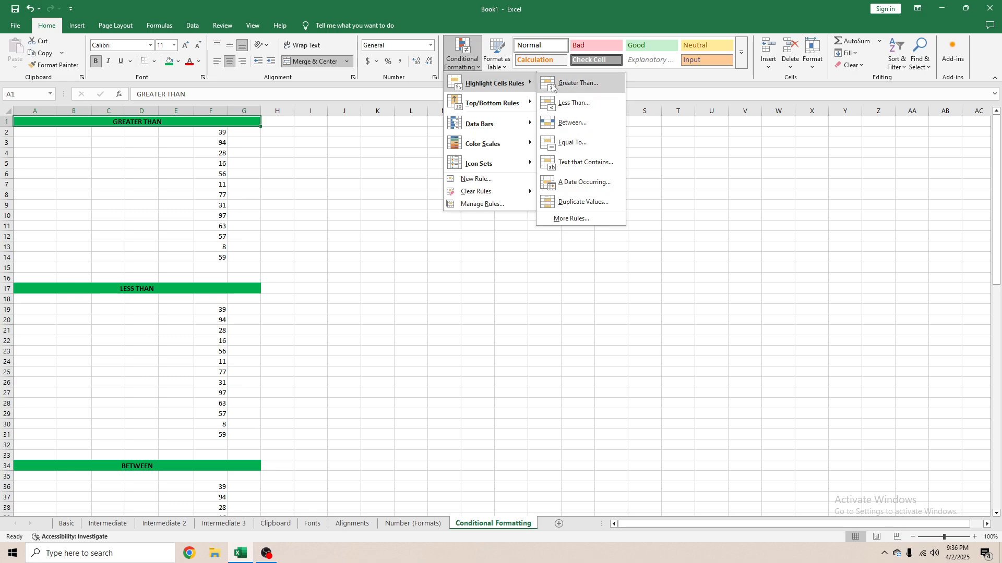
{"action": "left_click", "coordinate": [235, 141]}
- Start a Greater Than highlight rule on cells F2:F14 with the Light Red Fill with Dark Red Text format
{"action": "left_click", "coordinate": [224, 131]}
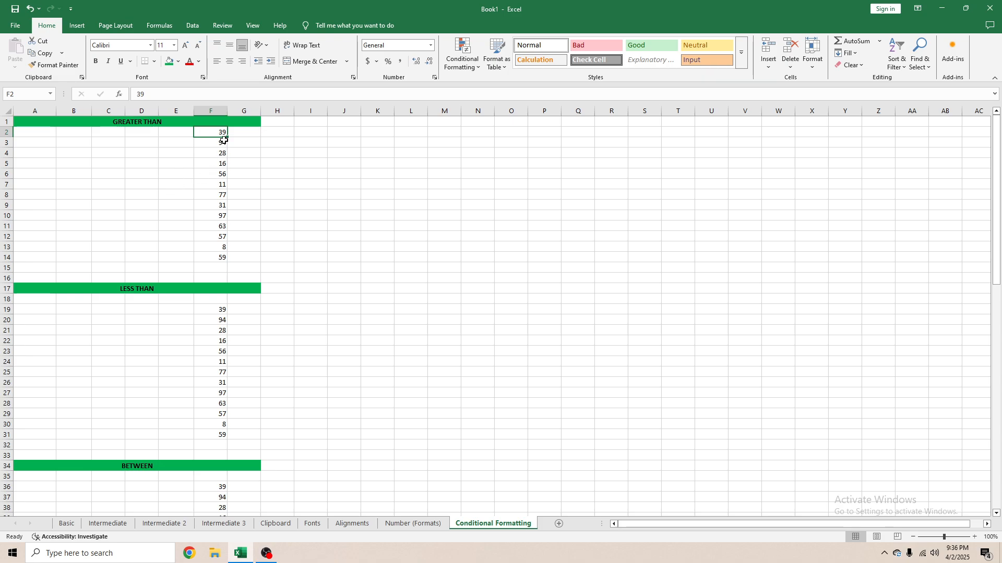
{"action": "left_click_drag", "start_coordinate": [220, 132], "coordinate": [223, 256]}
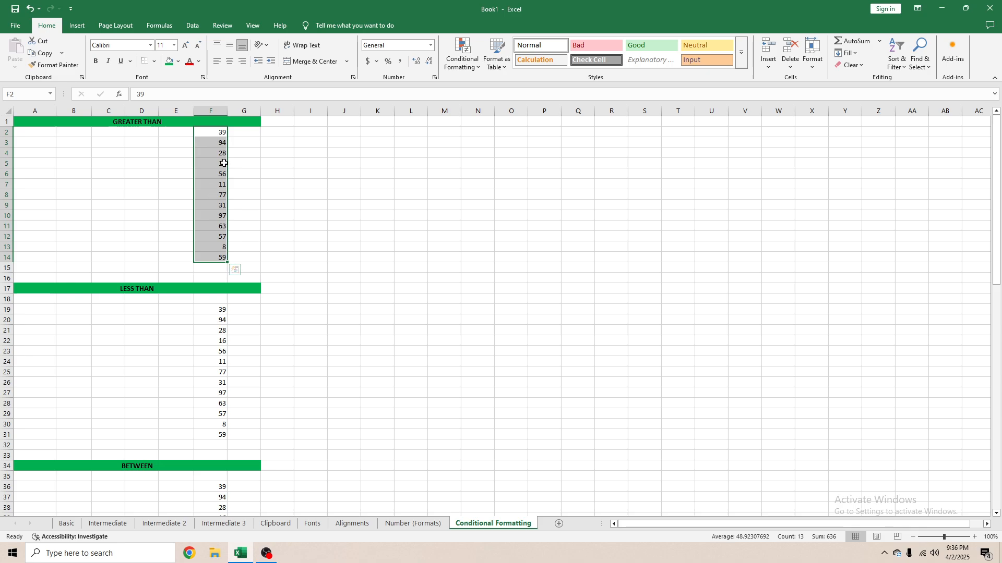
{"action": "left_click", "coordinate": [252, 140]}
{"action": "left_click_drag", "start_coordinate": [224, 131], "coordinate": [214, 256]}
{"action": "left_click", "coordinate": [460, 66]}
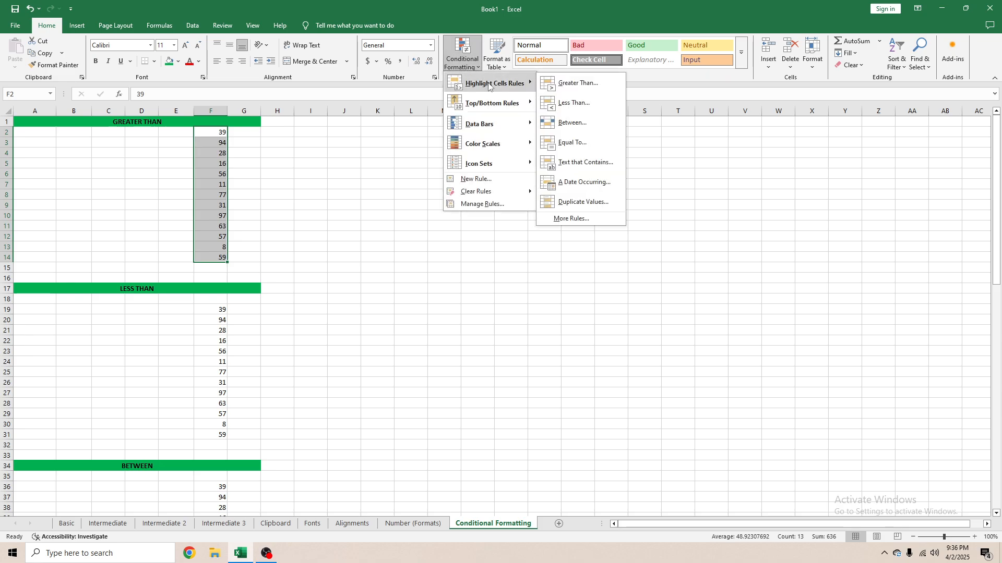
{"action": "left_click", "coordinate": [577, 82]}
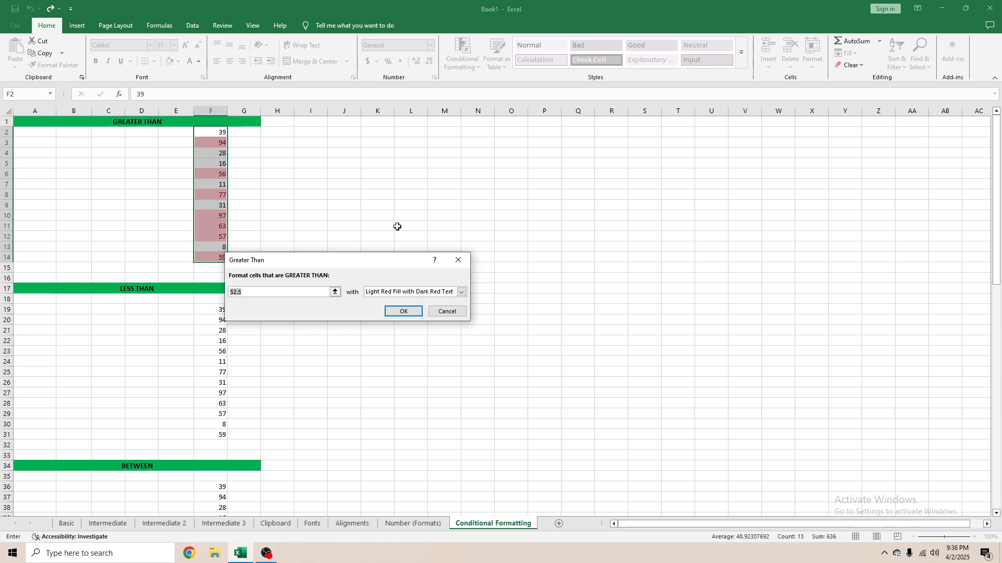
{"action": "left_click", "coordinate": [248, 293]}
{"action": "left_click", "coordinate": [399, 296]}
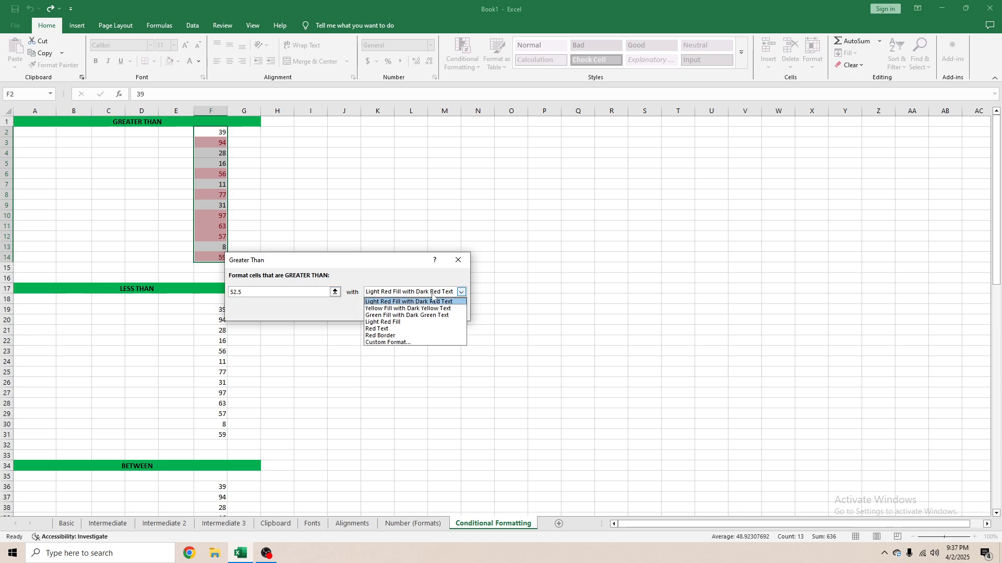
{"action": "left_click", "coordinate": [437, 301]}
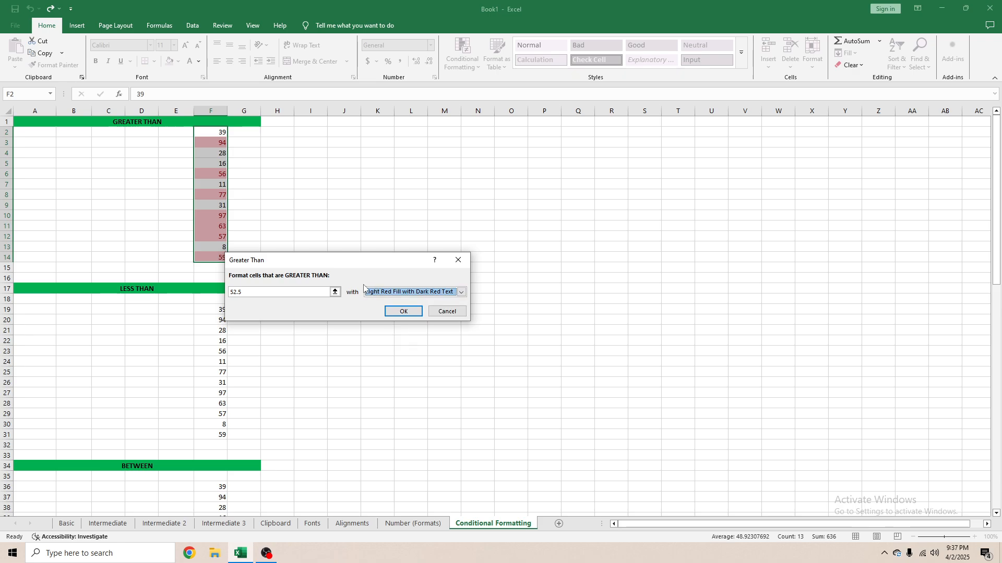
- Try 100 as the threshold of the Greater Than rule
{"action": "left_click", "coordinate": [279, 294]}
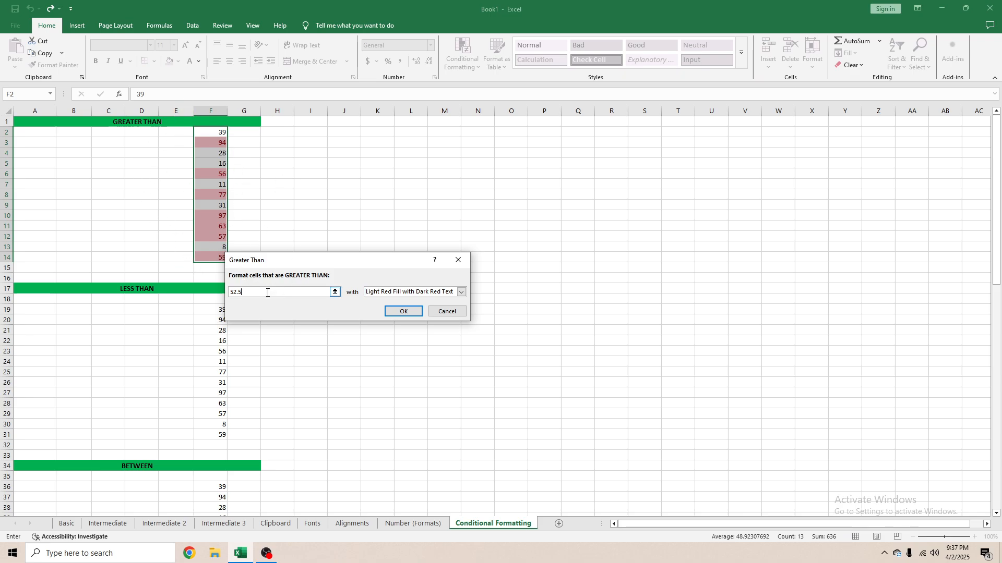
{"action": "key", "text": "BackSpace"}
{"action": "key", "text": "BackSpace"}
{"action": "key", "text": "BackSpace"}
{"action": "type", "text": "10"}
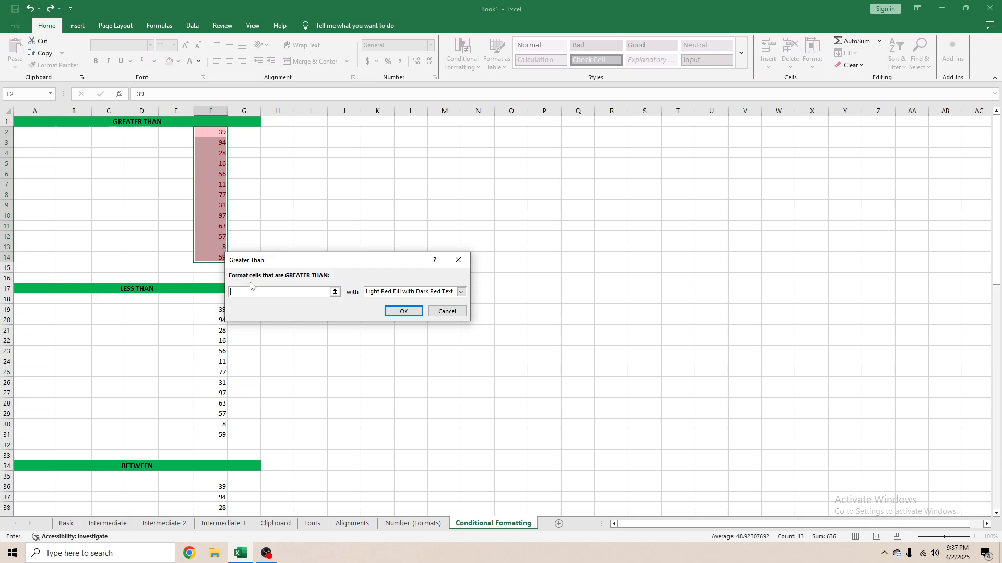
{"action": "type", "text": "0"}
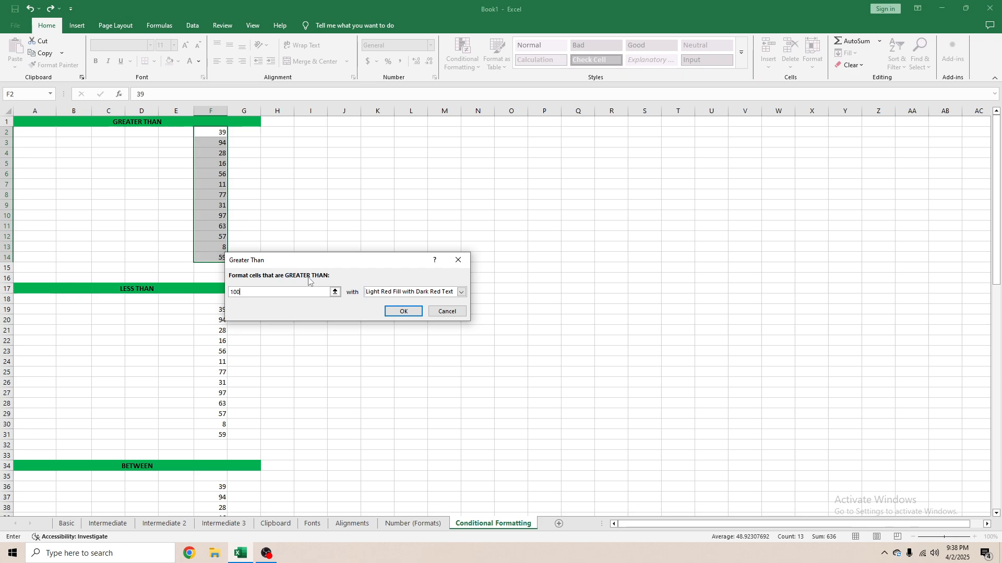
- Set the Greater Than threshold to 50, keeping the Light Red Fill with Dark Red Text format
{"action": "key", "text": "BackSpace"}
{"action": "key", "text": "BackSpace"}
{"action": "key", "text": "BackSpace"}
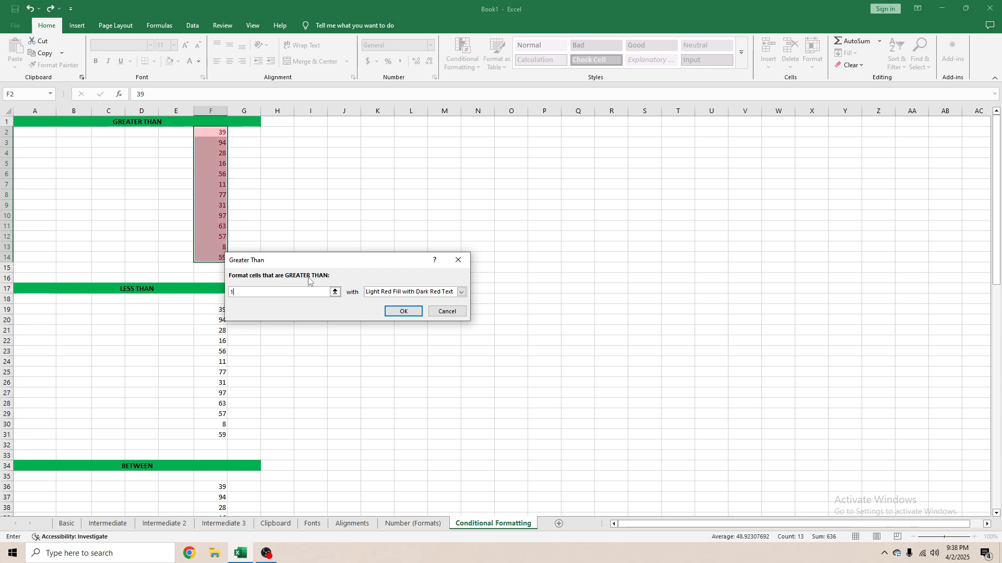
{"action": "type", "text": "50"}
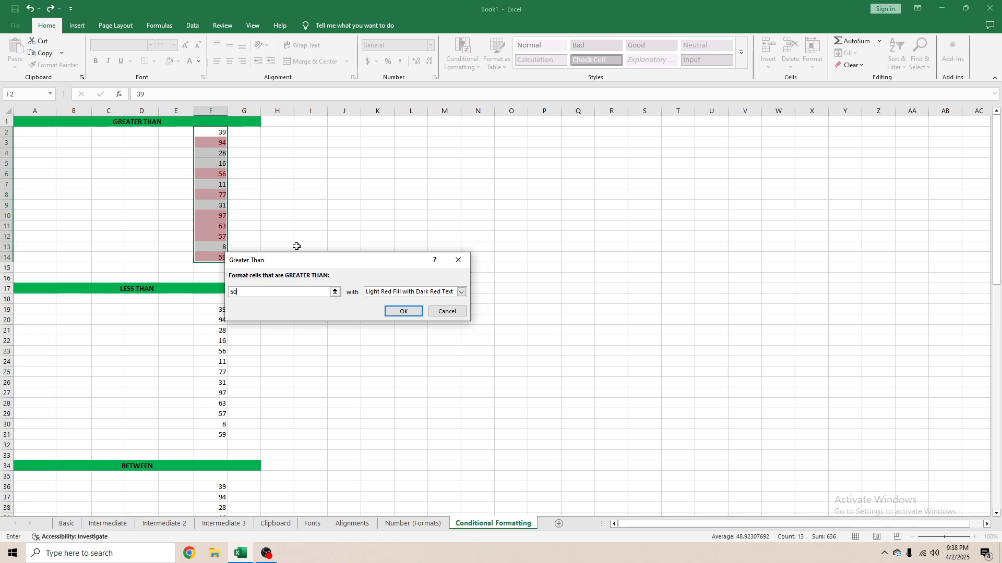
{"action": "left_click", "coordinate": [460, 294]}
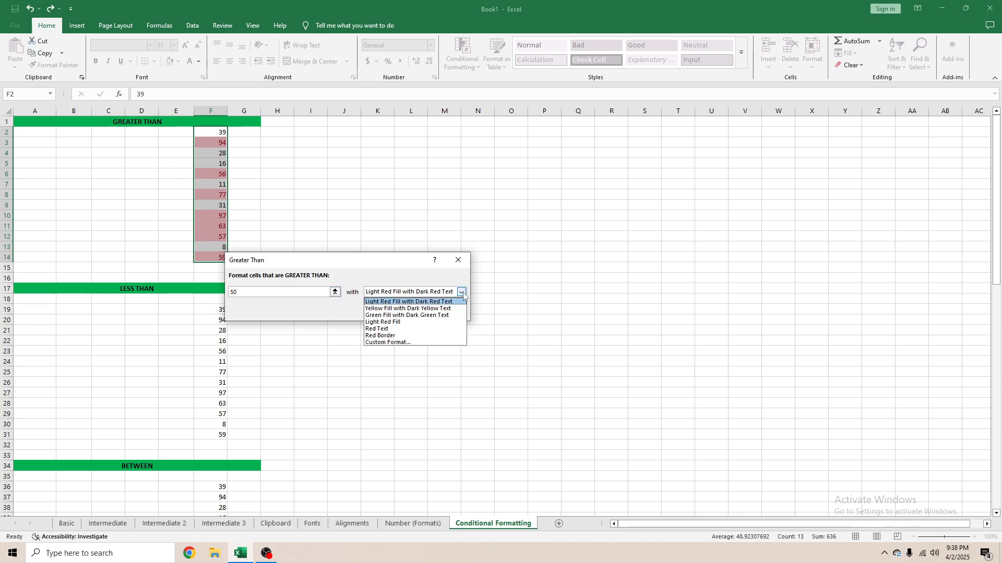
{"action": "left_click", "coordinate": [408, 303]}
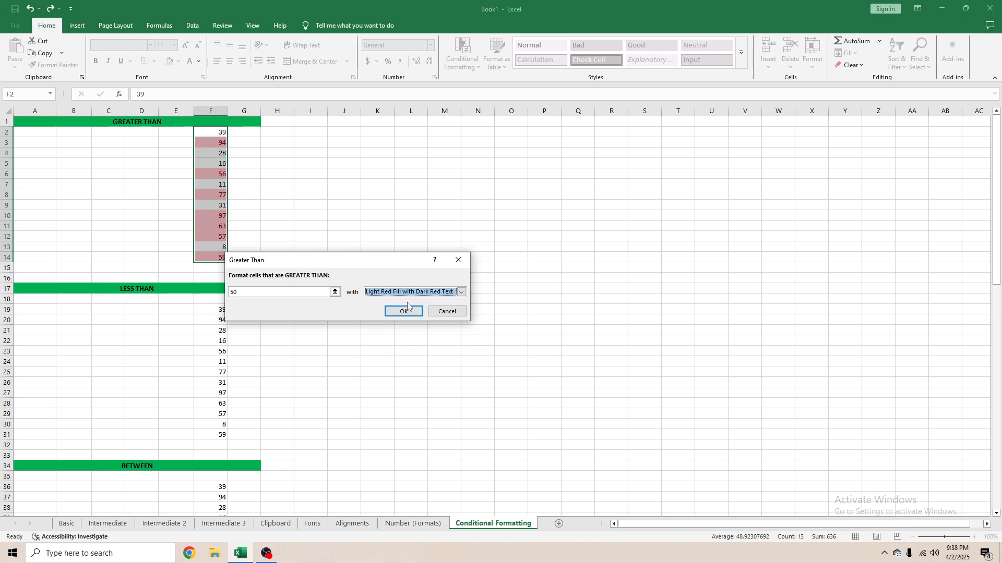
- Preview the yellow fill, green fill, Light Red Fill, Red Text and Red Border formats for the rule in turn
{"action": "left_click", "coordinate": [461, 292]}
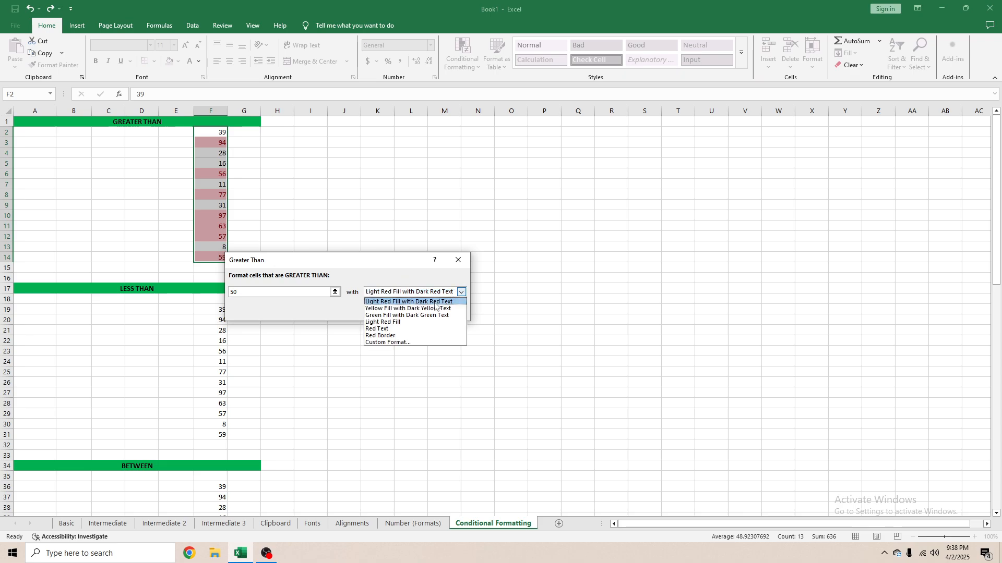
{"action": "left_click", "coordinate": [409, 312]}
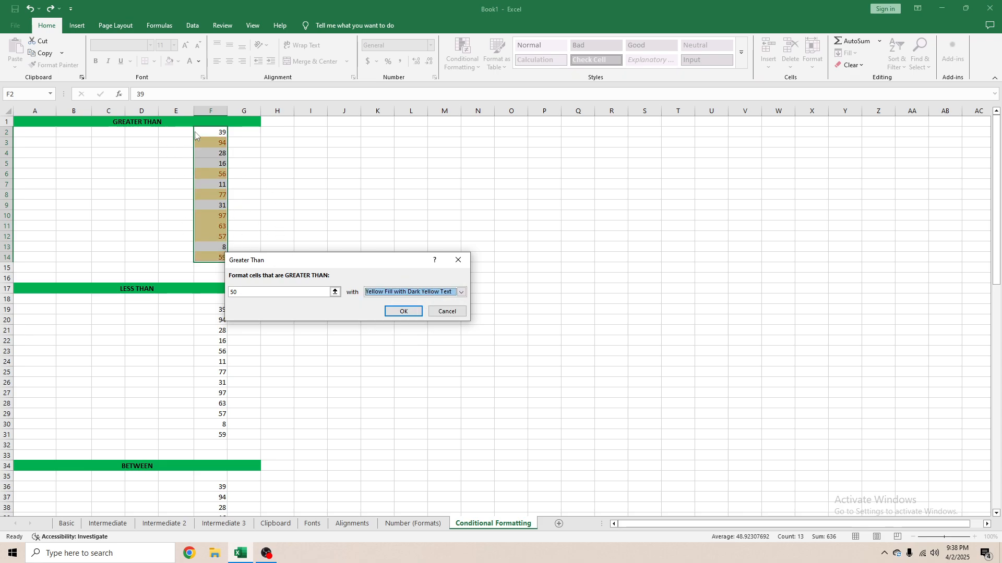
{"action": "left_click", "coordinate": [461, 293]}
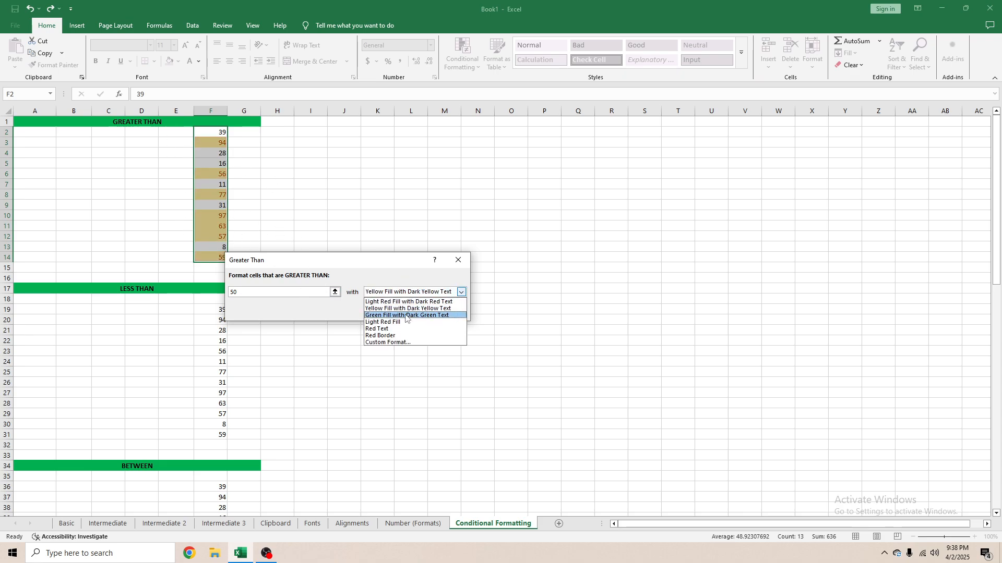
{"action": "left_click", "coordinate": [408, 321]}
{"action": "left_click", "coordinate": [461, 292]}
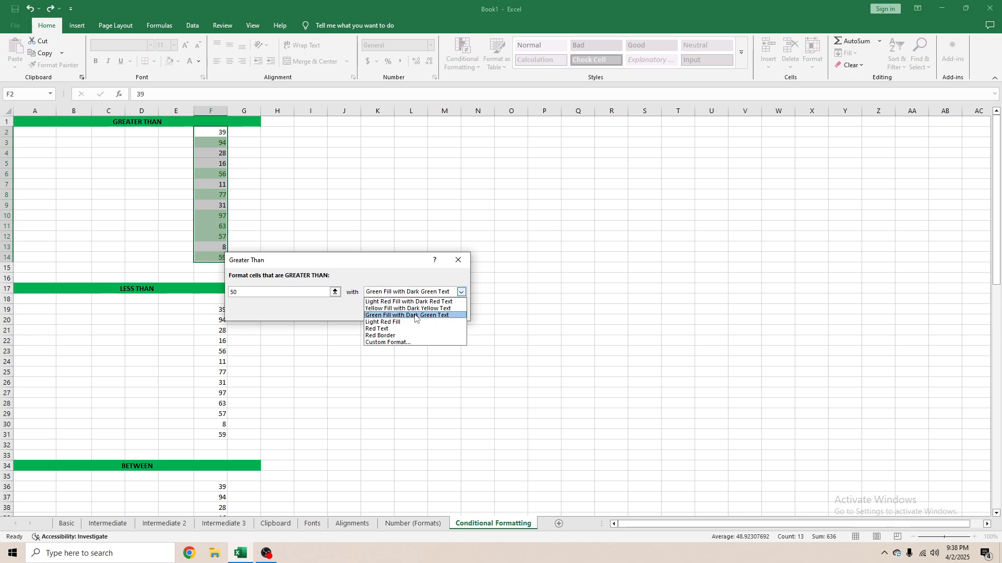
{"action": "left_click", "coordinate": [408, 329]}
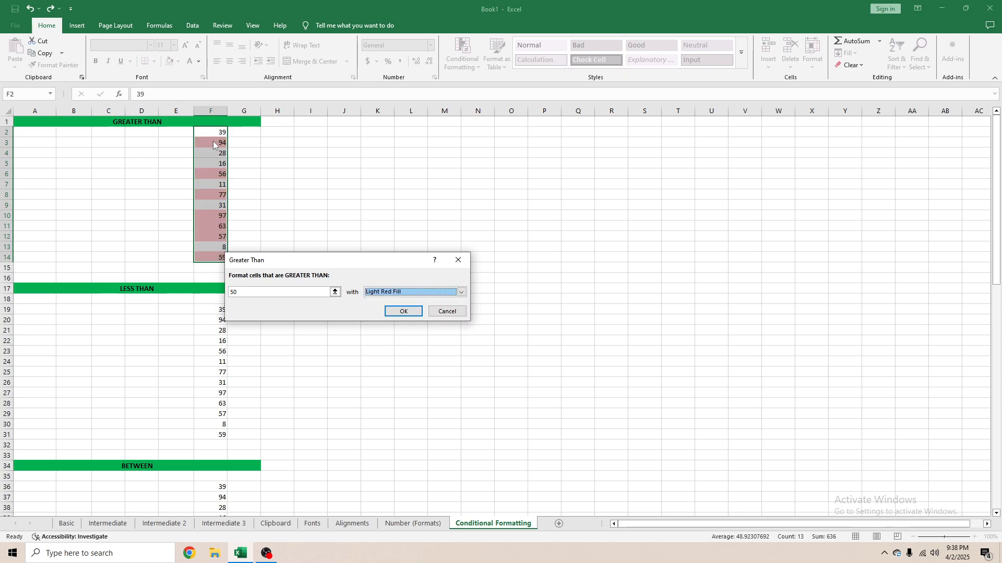
{"action": "left_click", "coordinate": [461, 292]}
{"action": "left_click", "coordinate": [409, 338]}
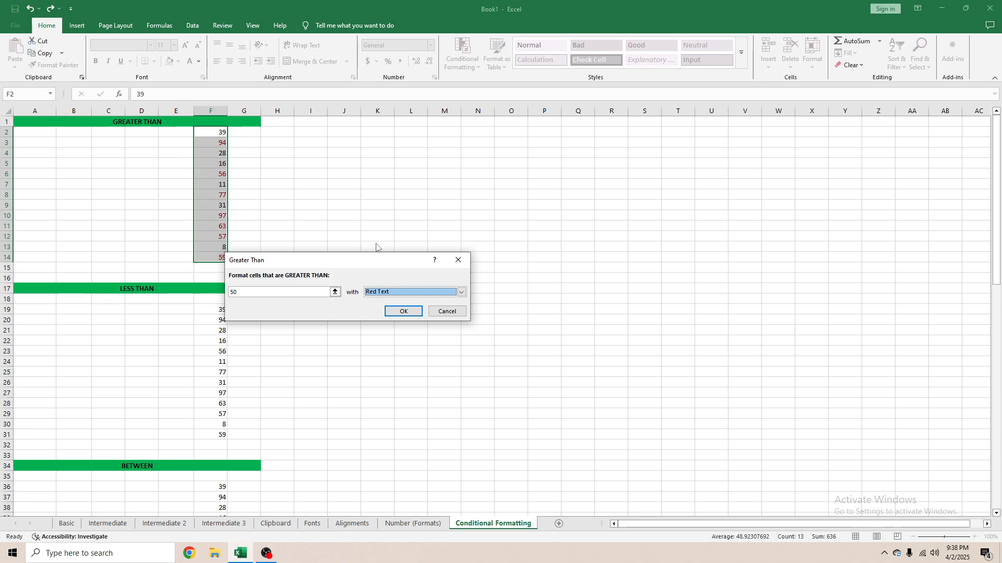
{"action": "left_click", "coordinate": [446, 292]}
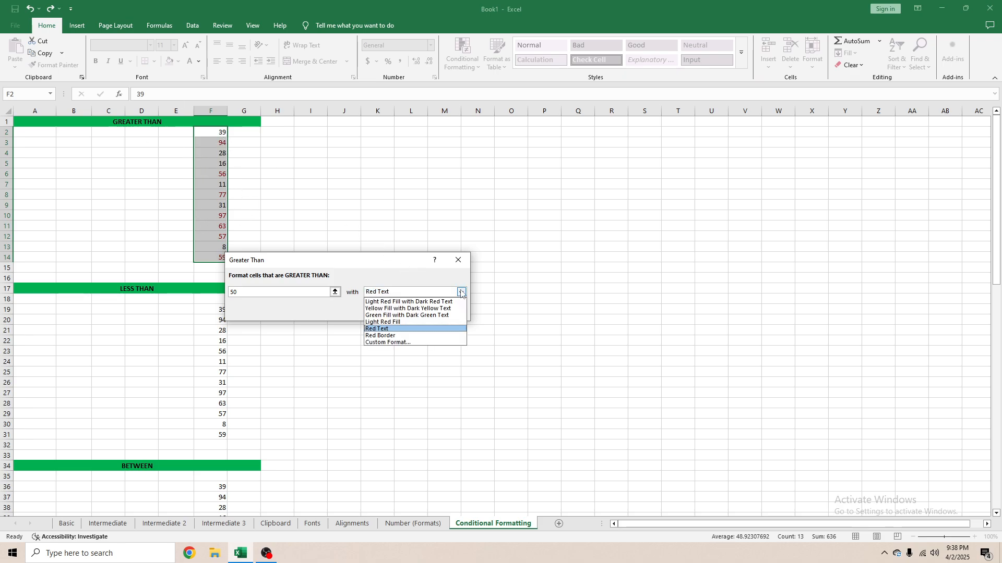
{"action": "left_click", "coordinate": [413, 334]}
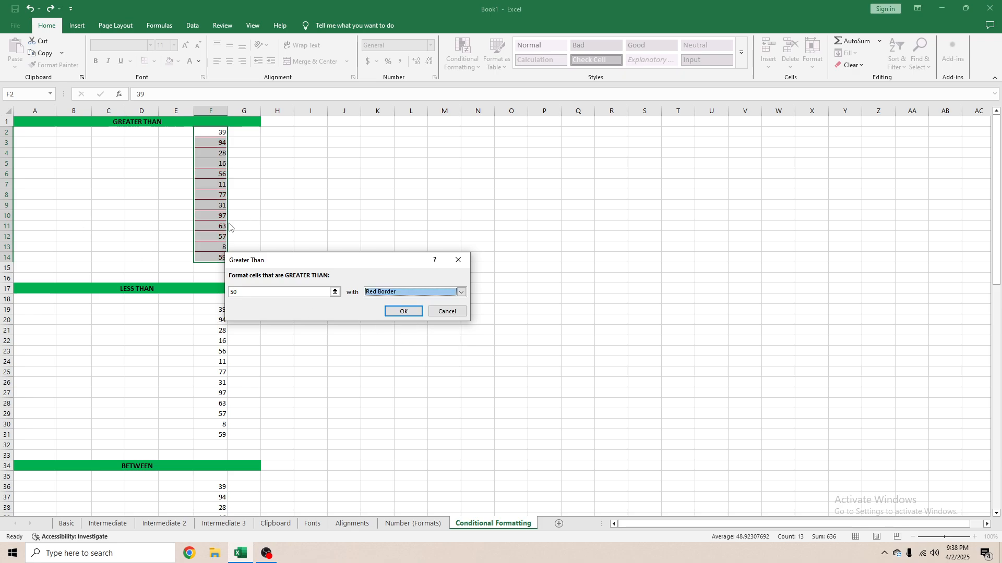
- Choose Light Red Fill with Dark Red Text for values above 50 in F2:F14 and apply the rule
{"action": "left_click", "coordinate": [461, 292]}
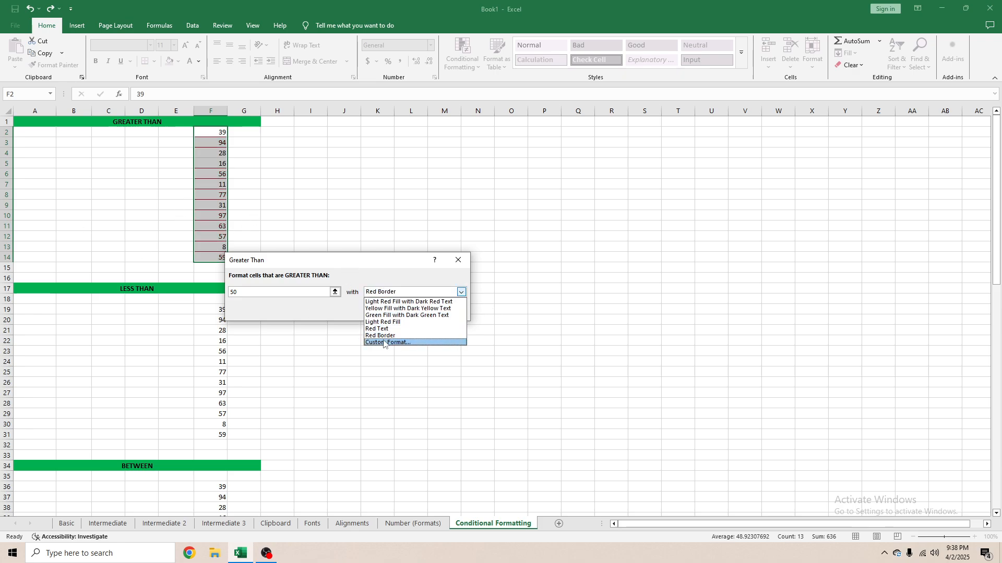
{"action": "left_click", "coordinate": [384, 302]}
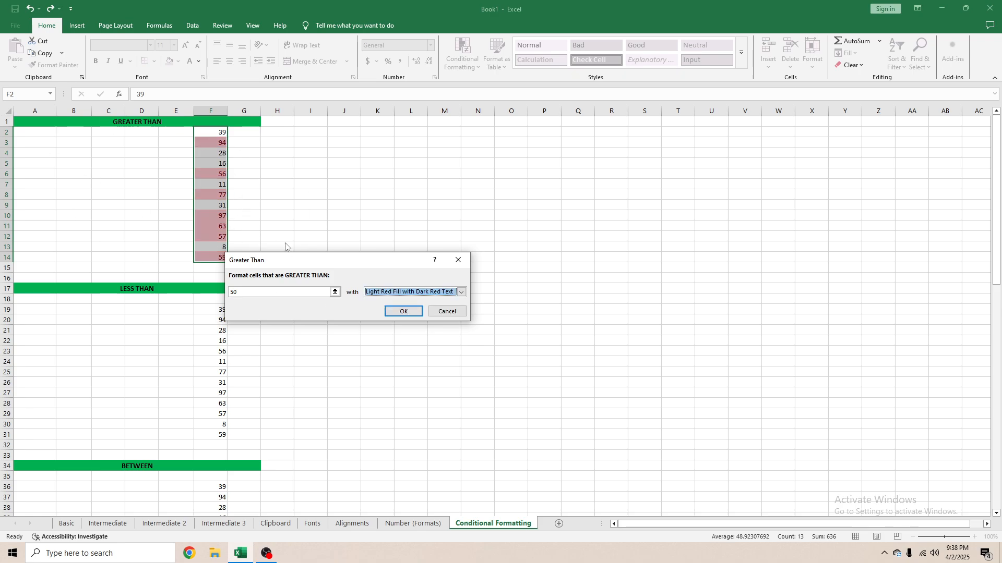
{"action": "left_click", "coordinate": [403, 311]}
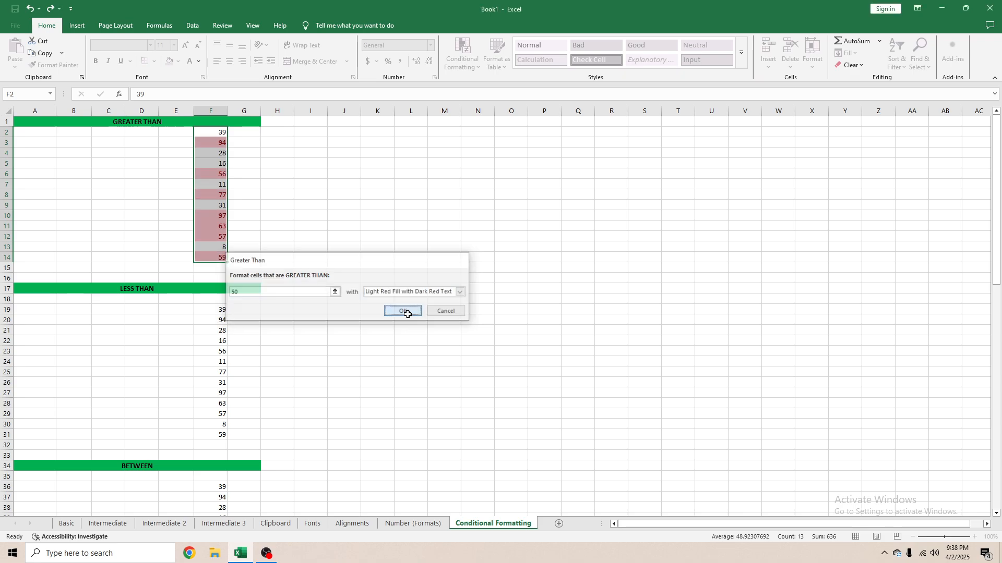
{"action": "left_click", "coordinate": [288, 233]}
{"action": "left_click_drag", "start_coordinate": [218, 133], "coordinate": [218, 255]}
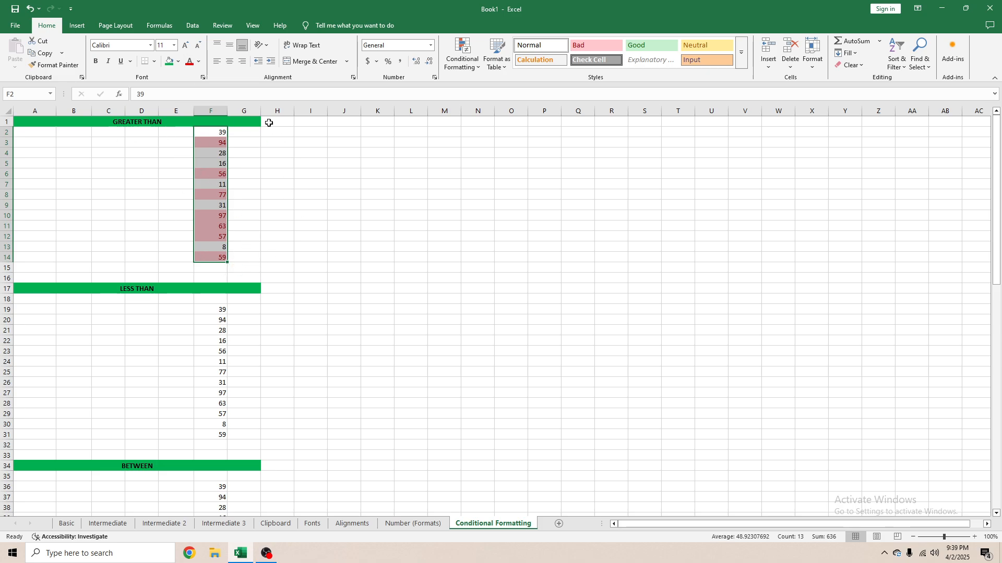
{"action": "left_click", "coordinate": [213, 163]}
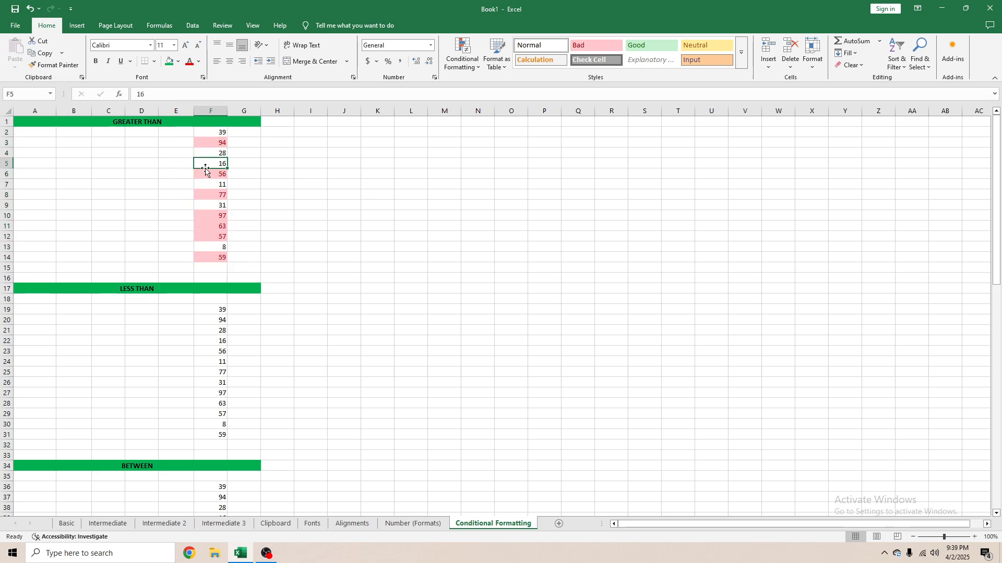
- Check individual values in the Greater Than list F2:F14 against the highlighting, then review the whole range
{"action": "left_click", "coordinate": [216, 130]}
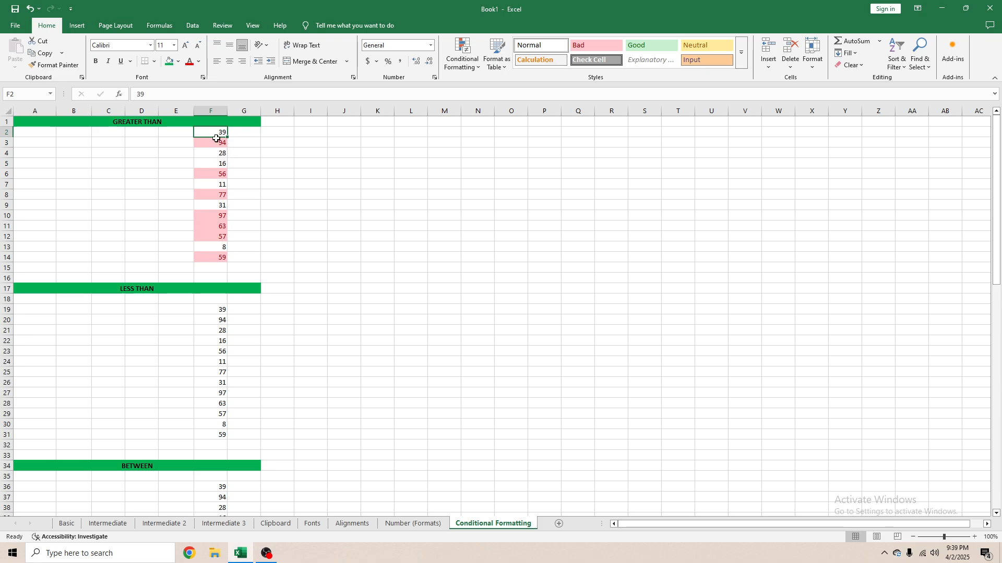
{"action": "left_click", "coordinate": [216, 140]}
{"action": "left_click", "coordinate": [211, 154]}
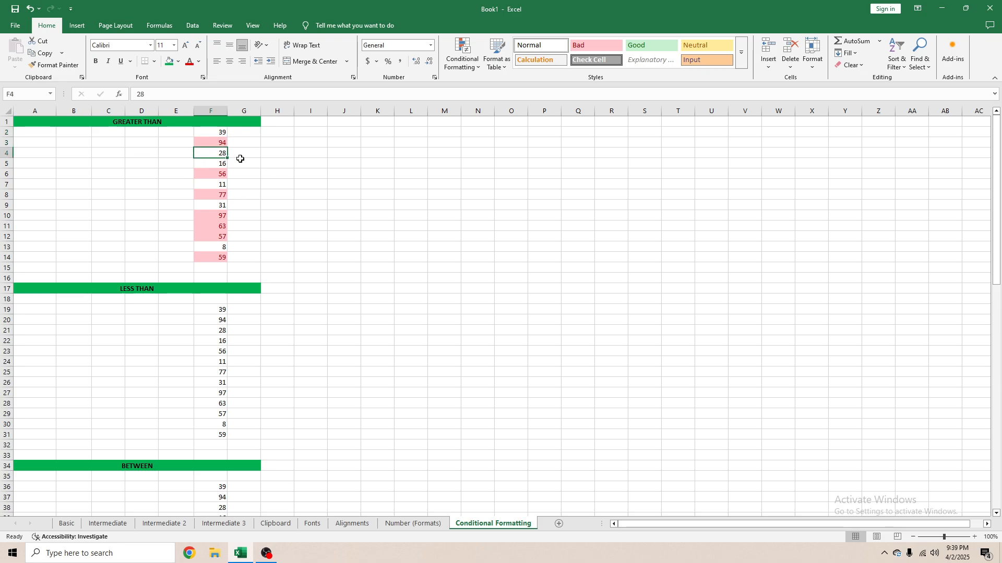
{"action": "left_click", "coordinate": [225, 163]}
{"action": "left_click", "coordinate": [224, 174]}
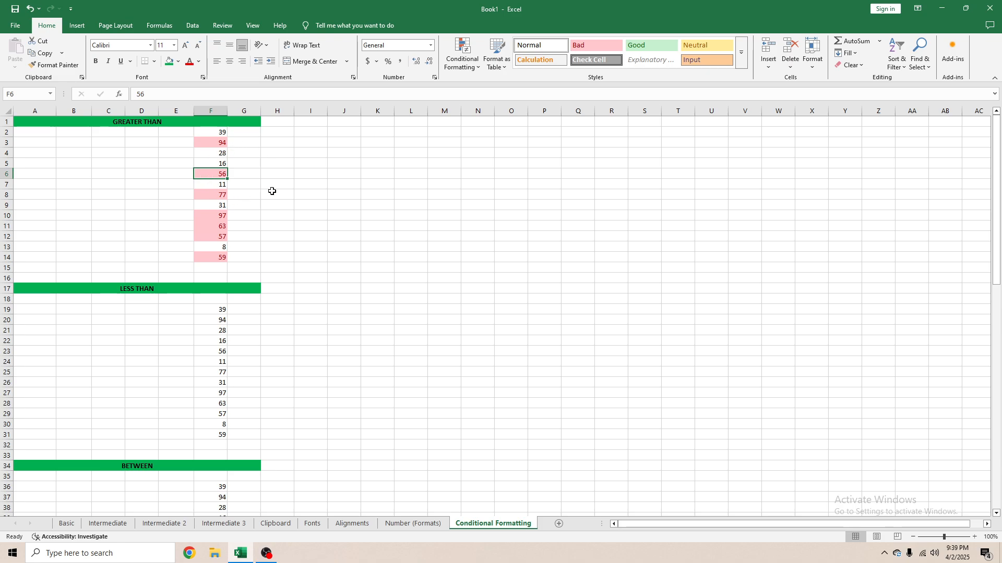
{"action": "left_click", "coordinate": [221, 197]}
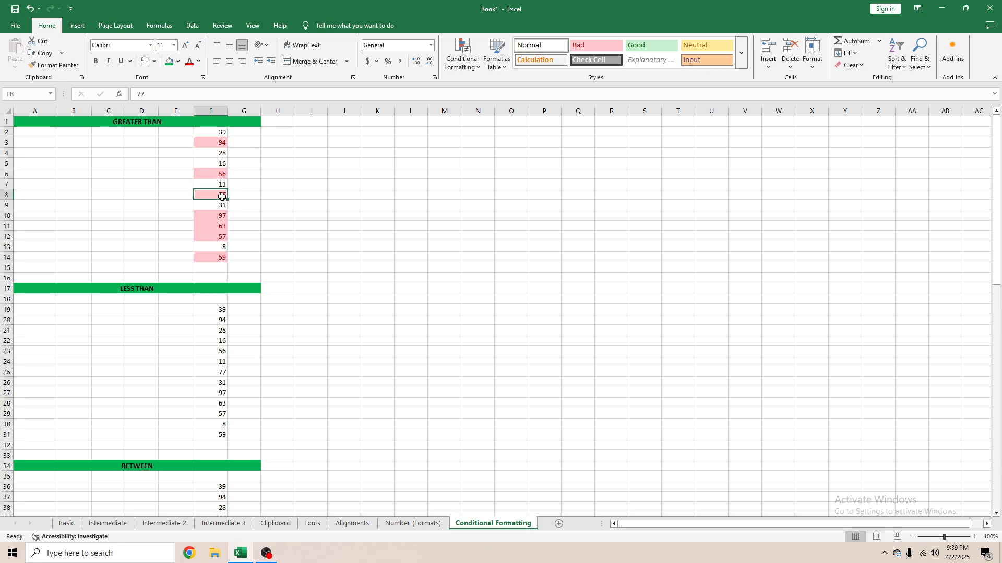
{"action": "left_click", "coordinate": [223, 207]}
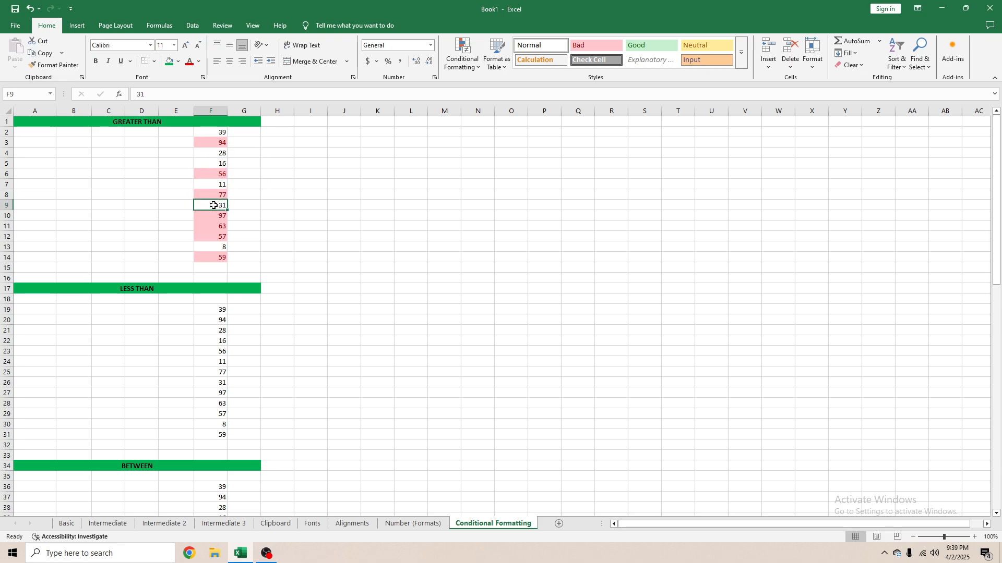
{"action": "left_click", "coordinate": [224, 216]}
{"action": "left_click_drag", "start_coordinate": [222, 133], "coordinate": [220, 260]}
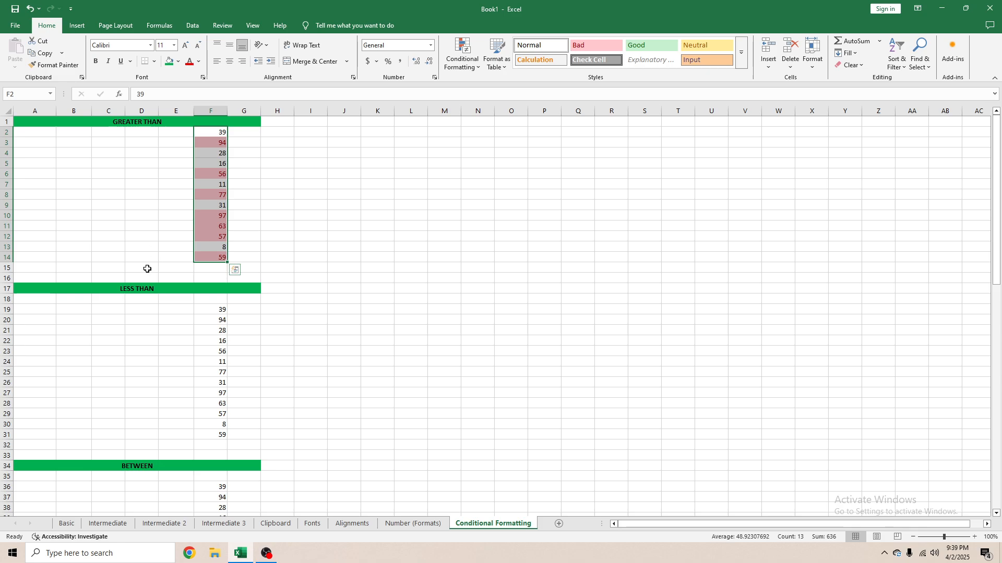
- Start a Less Than highlight rule for the numbers in F19:F31 and set its threshold to 50
{"action": "scroll", "coordinate": [371, 360], "scroll_direction": "down", "scroll_amount": 1}
{"action": "scroll", "coordinate": [236, 302], "scroll_direction": "up", "scroll_amount": 1}
{"action": "scroll", "coordinate": [214, 308], "scroll_direction": "down", "scroll_amount": 5}
{"action": "left_click_drag", "start_coordinate": [219, 152], "coordinate": [225, 278]}
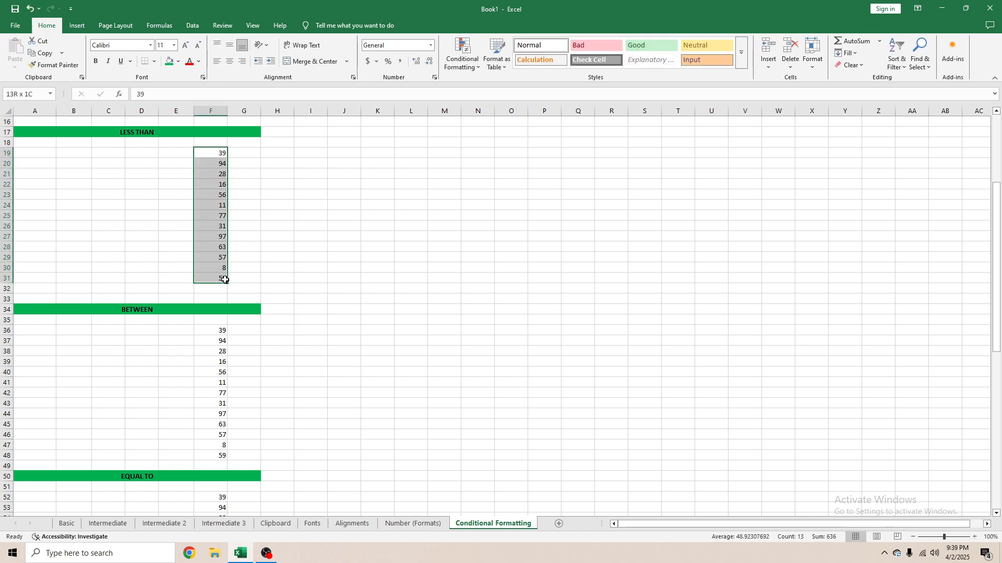
{"action": "left_click", "coordinate": [476, 59]}
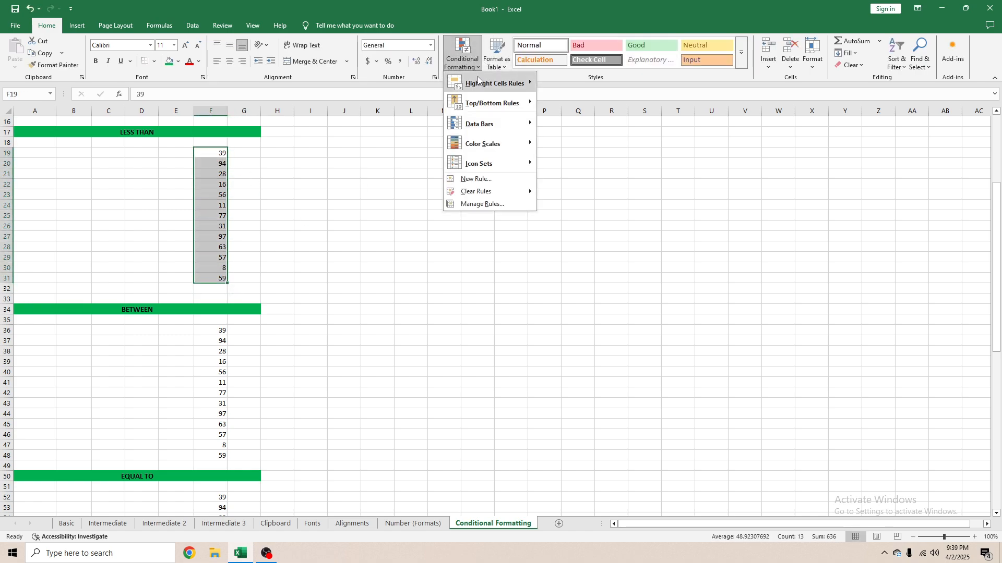
{"action": "mouse_move", "coordinate": [483, 82]}
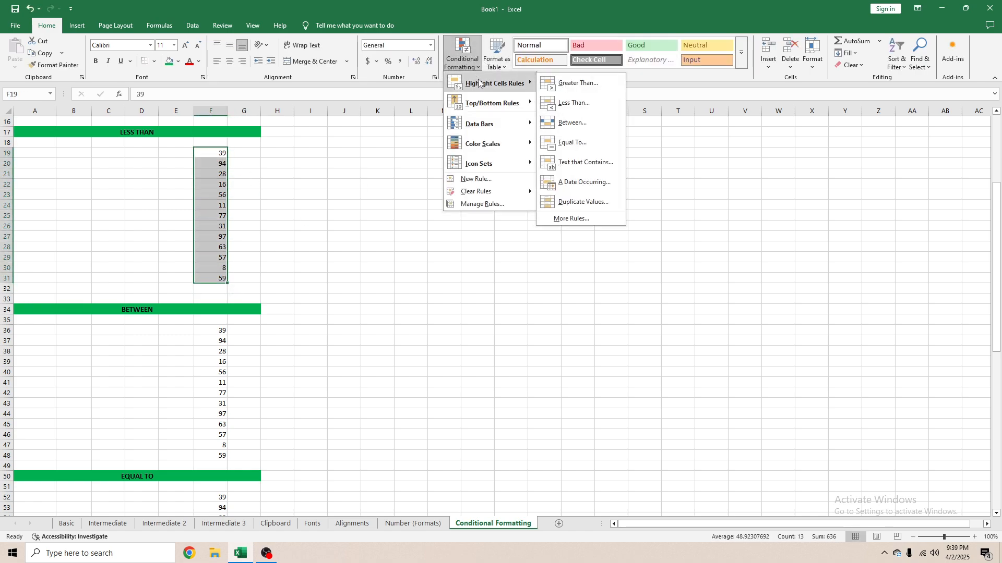
{"action": "left_click", "coordinate": [591, 107]}
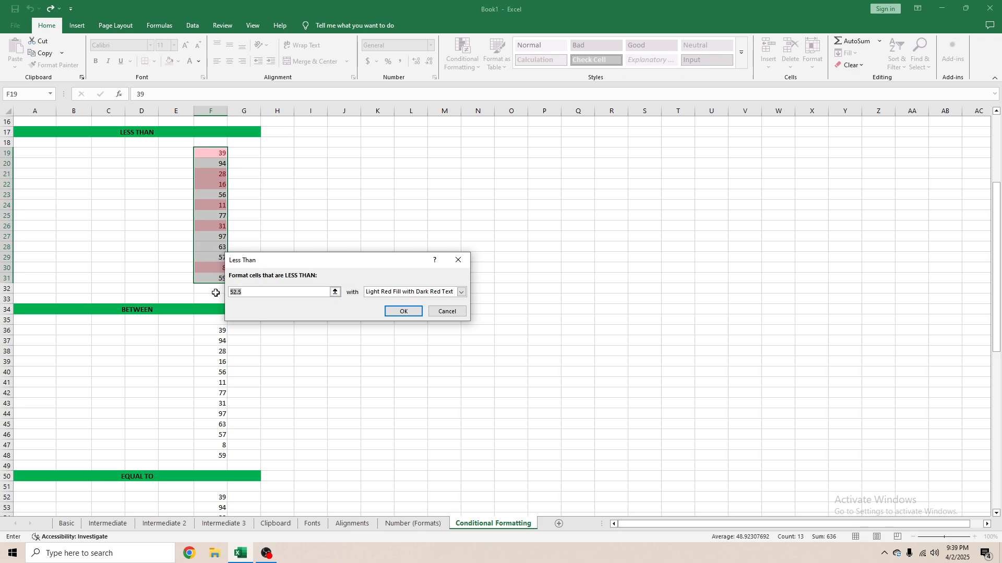
{"action": "left_click", "coordinate": [256, 293]}
{"action": "key", "text": "BackSpace"}
{"action": "key", "text": "BackSpace"}
{"action": "type", "text": "0"}
- Choose Green Fill with Dark Green Text for the Less Than rule and apply it
{"action": "left_click", "coordinate": [461, 292]}
{"action": "left_click", "coordinate": [408, 315]}
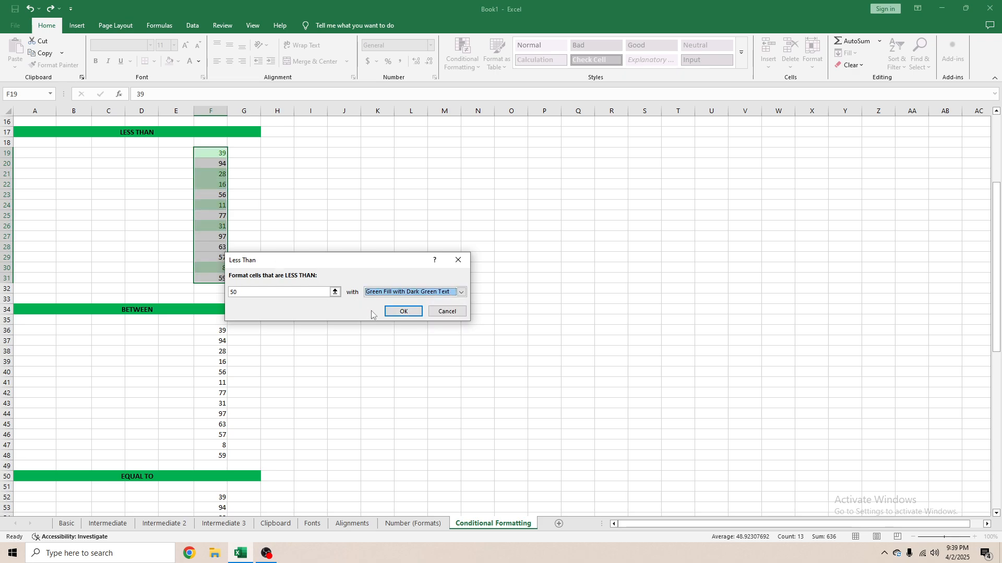
{"action": "left_click", "coordinate": [402, 314]}
- Review the Less Than list F19:F31, checking individual values against the green highlighting
{"action": "left_click", "coordinate": [256, 235]}
{"action": "left_click_drag", "start_coordinate": [220, 153], "coordinate": [223, 279]}
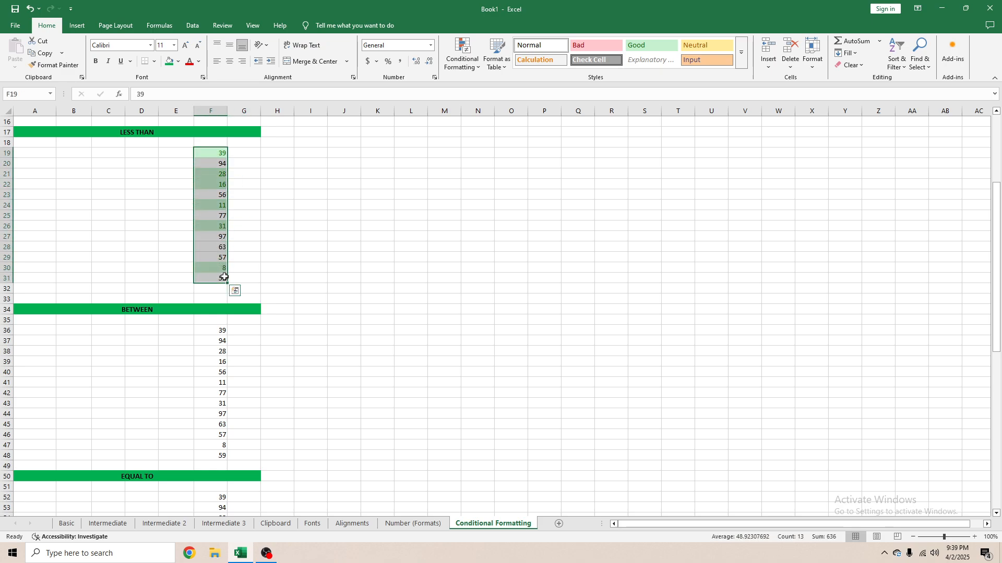
{"action": "left_click", "coordinate": [258, 239]}
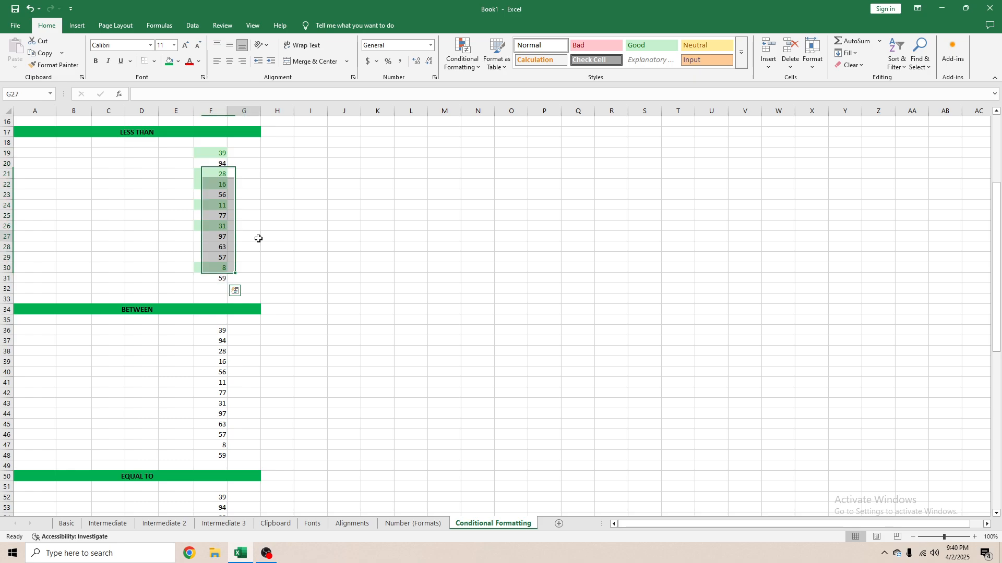
{"action": "left_click", "coordinate": [214, 152]}
{"action": "left_click", "coordinate": [215, 163]}
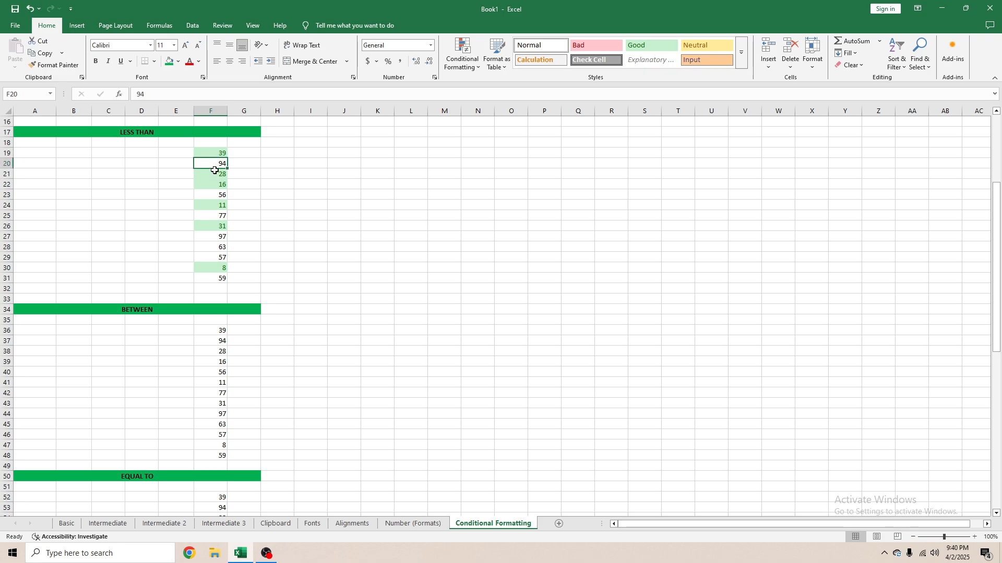
{"action": "left_click", "coordinate": [215, 185]}
{"action": "left_click", "coordinate": [215, 193]}
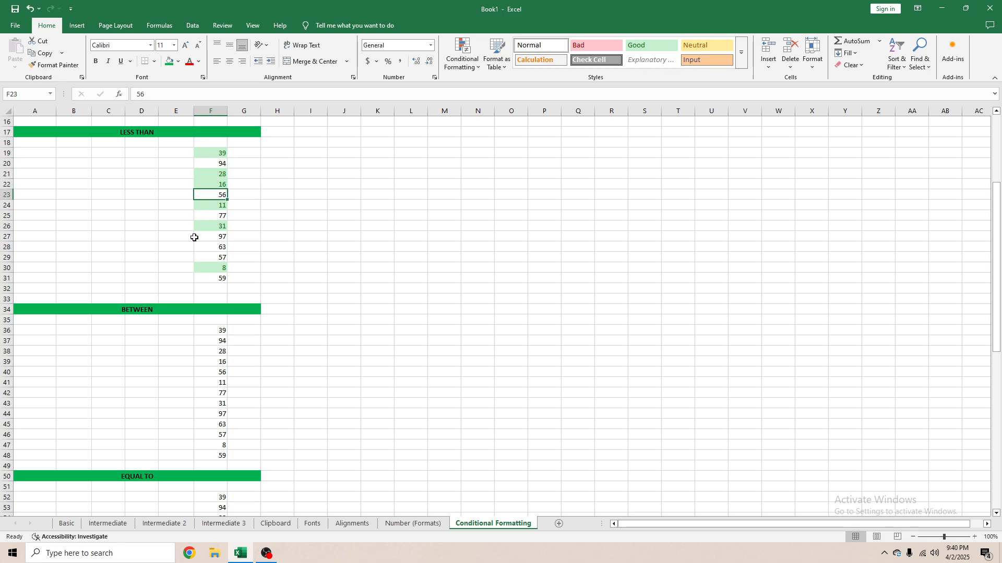
- Start a Between highlight rule for the numbers in F36:F48 and set its lower limit to 50
{"action": "scroll", "coordinate": [194, 237], "scroll_direction": "down", "scroll_amount": 6}
{"action": "left_click_drag", "start_coordinate": [218, 148], "coordinate": [218, 268]}
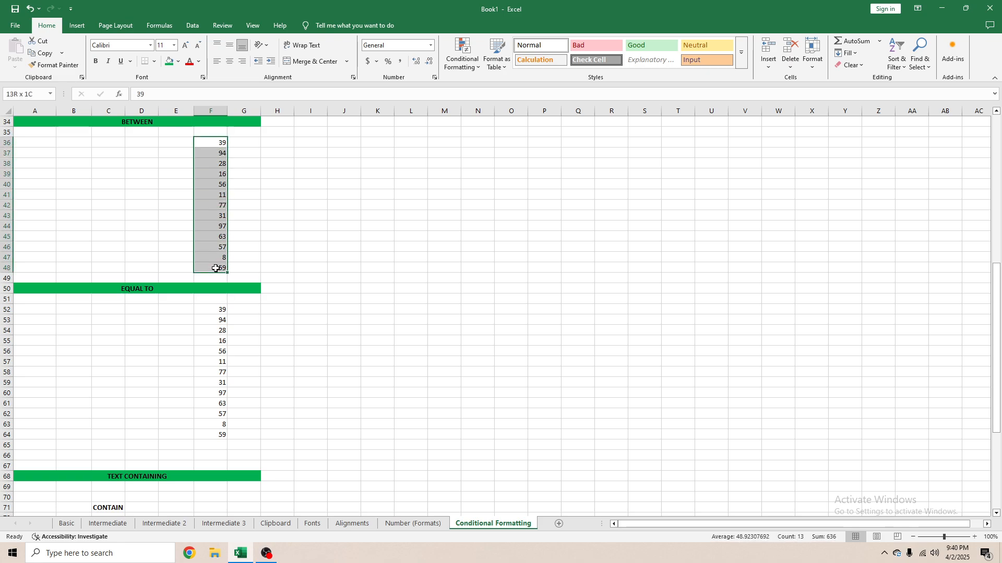
{"action": "left_click", "coordinate": [468, 66]}
{"action": "mouse_move", "coordinate": [526, 84]}
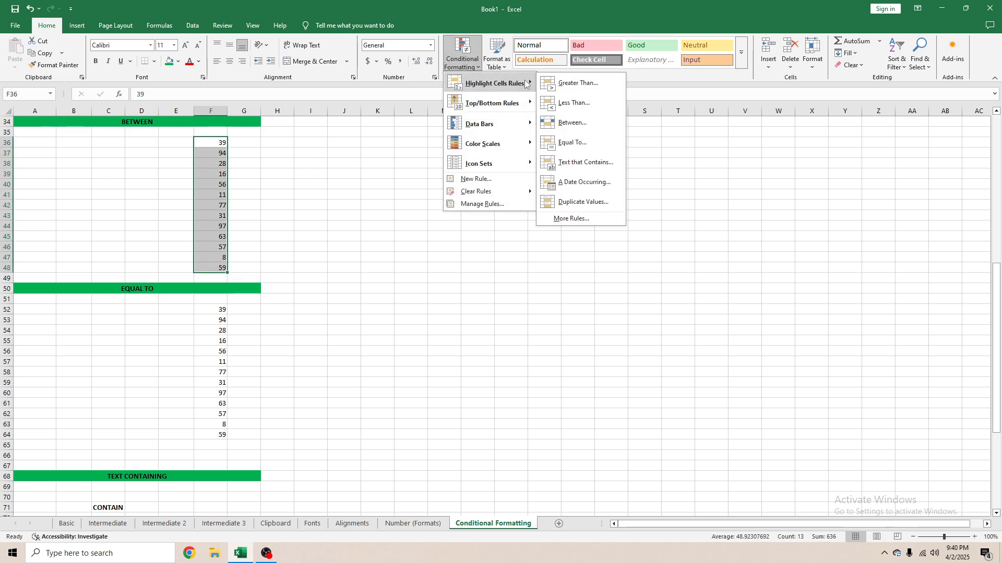
{"action": "left_click", "coordinate": [567, 124]}
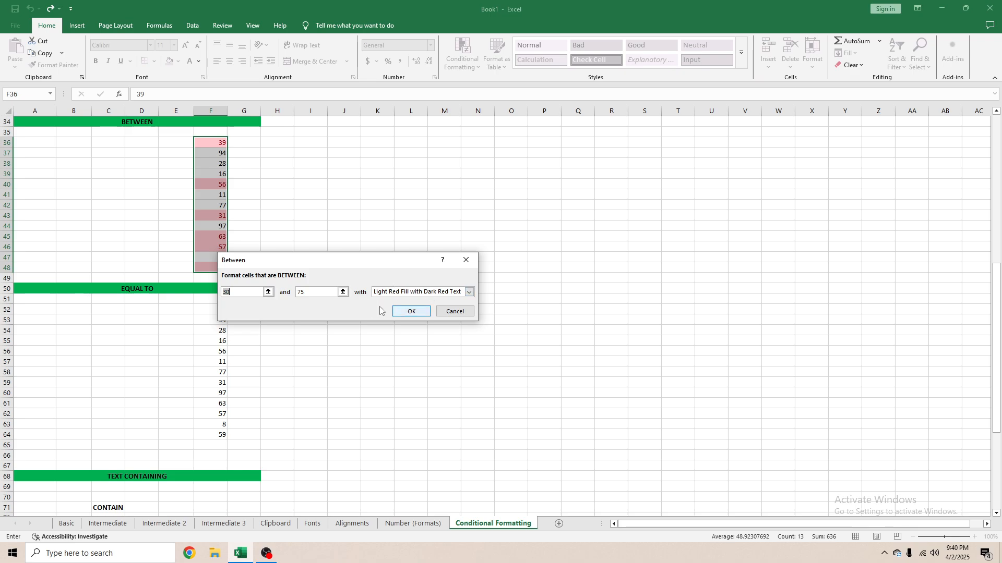
{"action": "left_click", "coordinate": [236, 294]}
{"action": "key", "text": "BackSpace"}
{"action": "key", "text": "BackSpace"}
{"action": "type", "text": "50"}
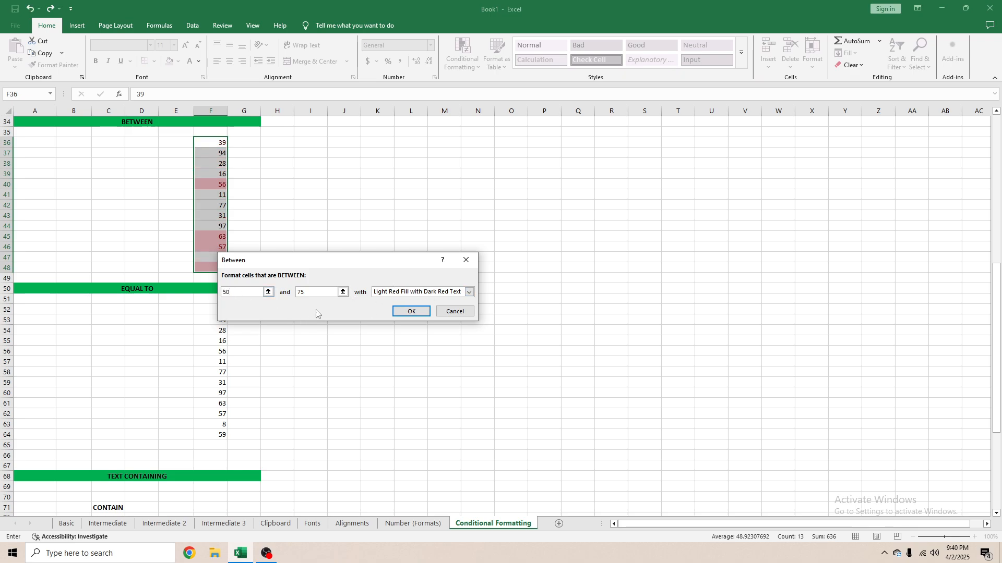
- Set the Between rule's upper limit to 70 and apply it with Light Red Fill with Dark Red Text
{"action": "left_click", "coordinate": [319, 296]}
{"action": "key", "text": "BackSpace"}
{"action": "type", "text": "0"}
{"action": "left_click", "coordinate": [411, 311]}
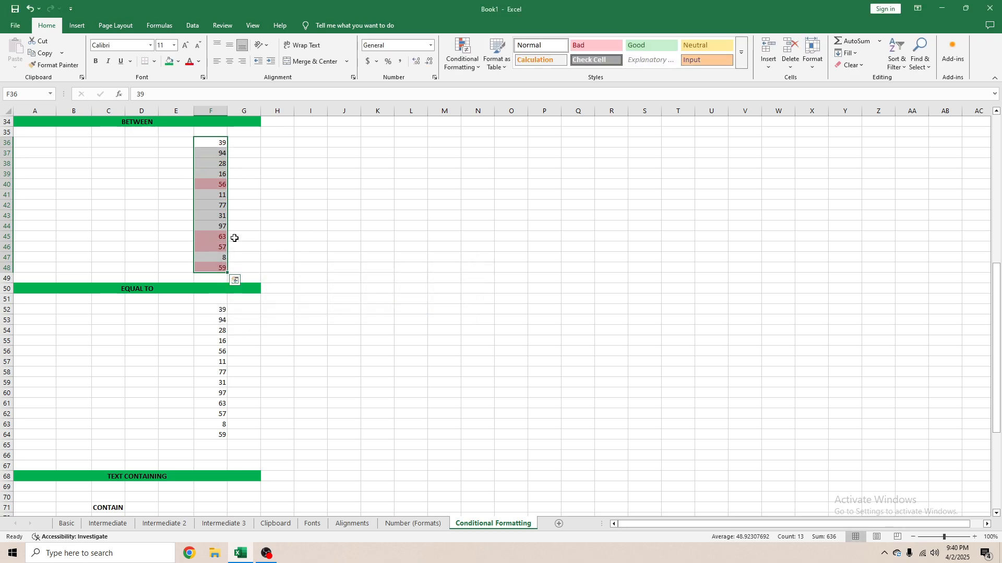
- Check the highlighted values in the Between list, covering rows 40 to 48
{"action": "left_click", "coordinate": [225, 189]}
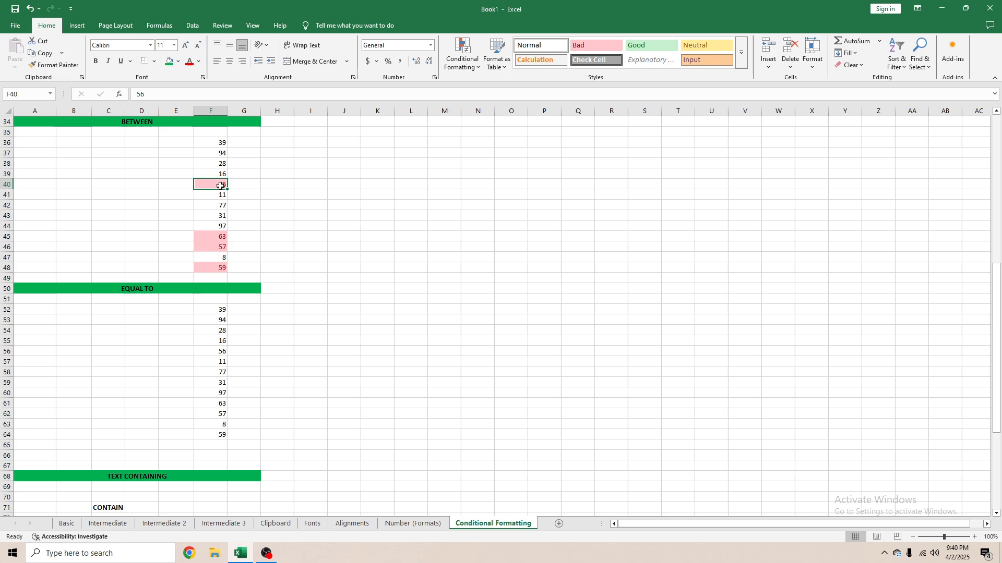
{"action": "left_click", "coordinate": [222, 236]}
{"action": "left_click", "coordinate": [221, 247]}
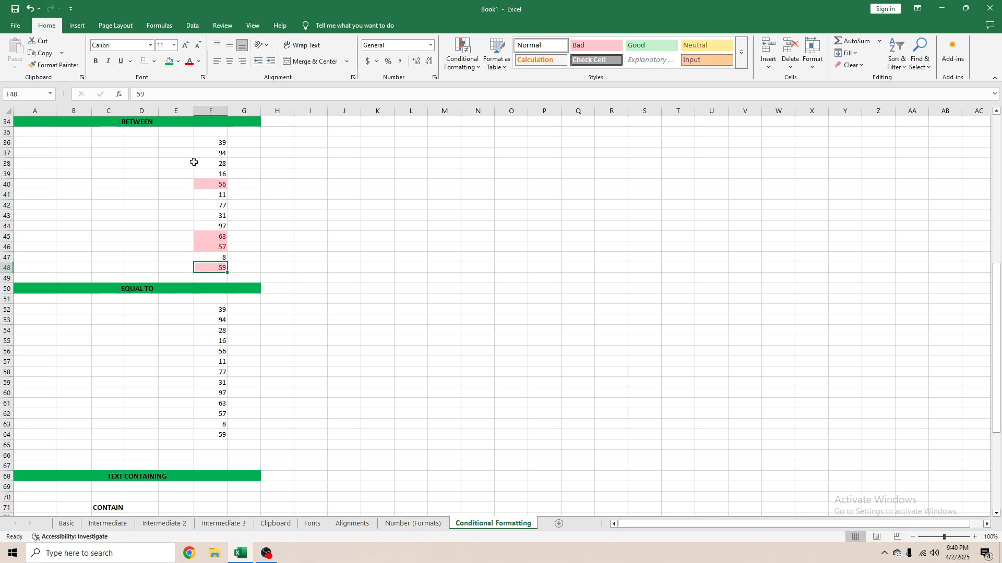
{"action": "left_click_drag", "start_coordinate": [180, 184], "coordinate": [250, 267]}
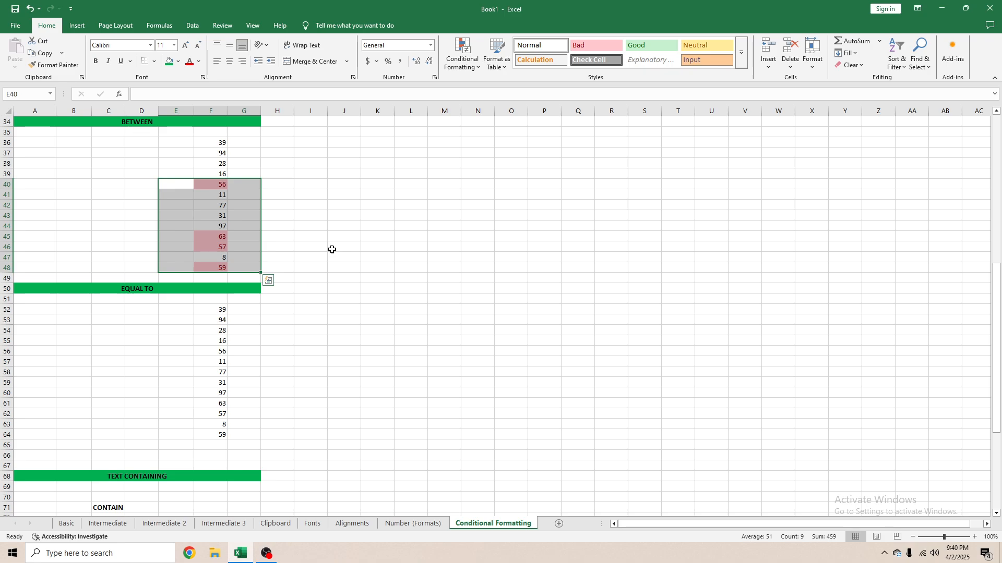
- Apply an Equal To highlight rule with value 77 and Light Red Fill with Dark Red Text to F52:F64
{"action": "scroll", "coordinate": [332, 249], "scroll_direction": "down", "scroll_amount": 3}
{"action": "left_click_drag", "start_coordinate": [222, 216], "coordinate": [214, 344]}
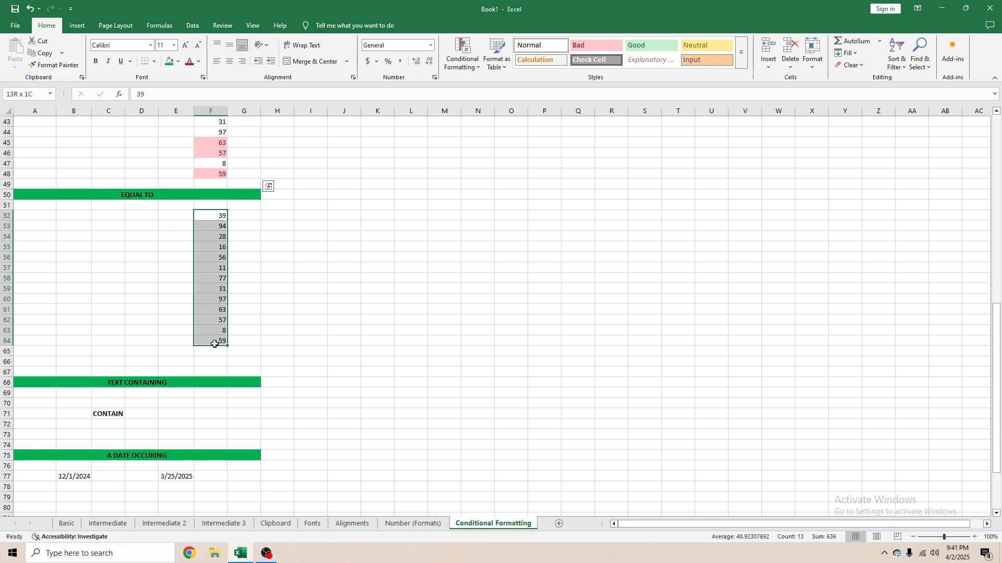
{"action": "left_click", "coordinate": [457, 57]}
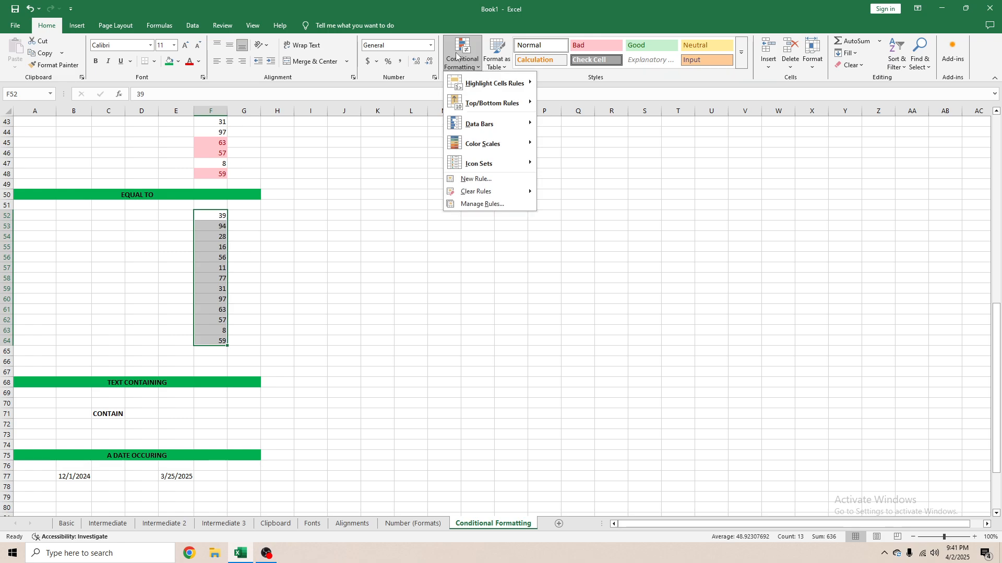
{"action": "mouse_move", "coordinate": [470, 84]}
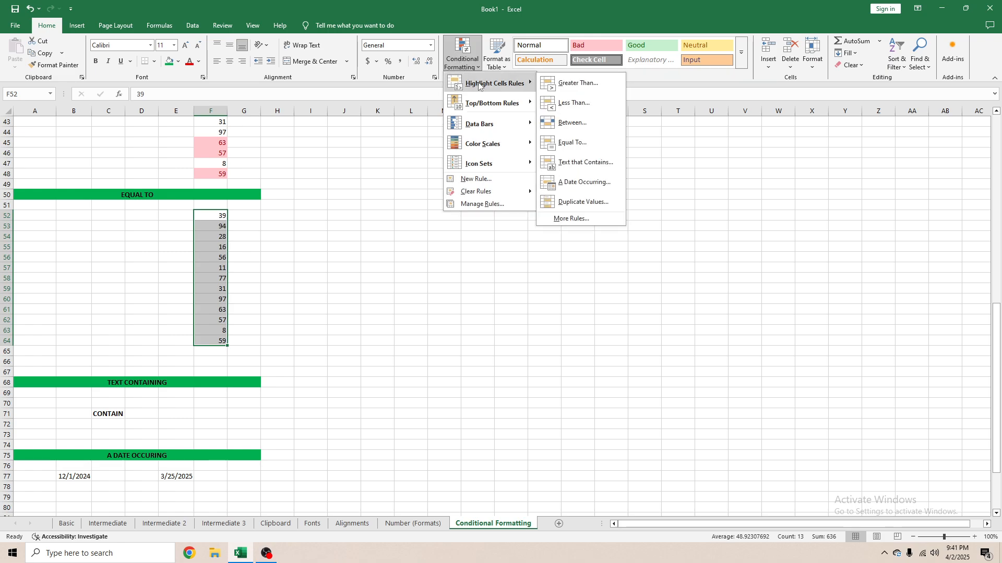
{"action": "left_click", "coordinate": [581, 146]}
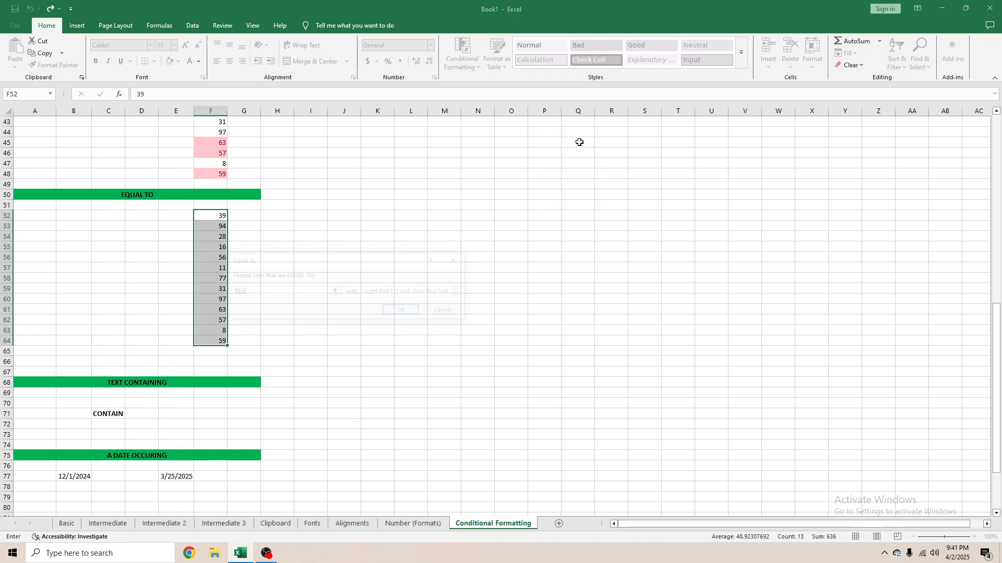
{"action": "left_click_drag", "start_coordinate": [300, 261], "coordinate": [347, 259]}
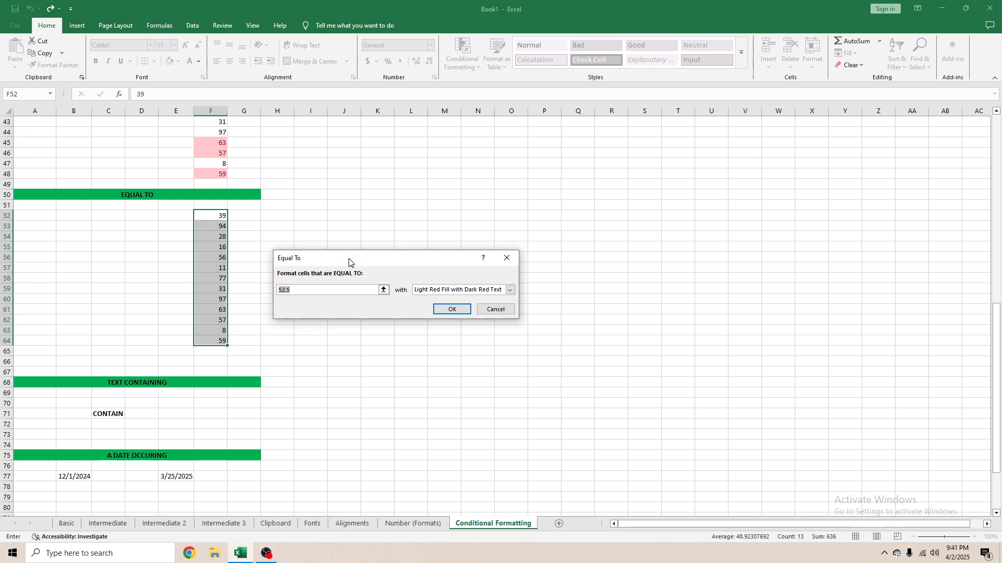
{"action": "left_click", "coordinate": [298, 290]}
{"action": "double_click", "coordinate": [296, 290]}
{"action": "type", "text": "77"}
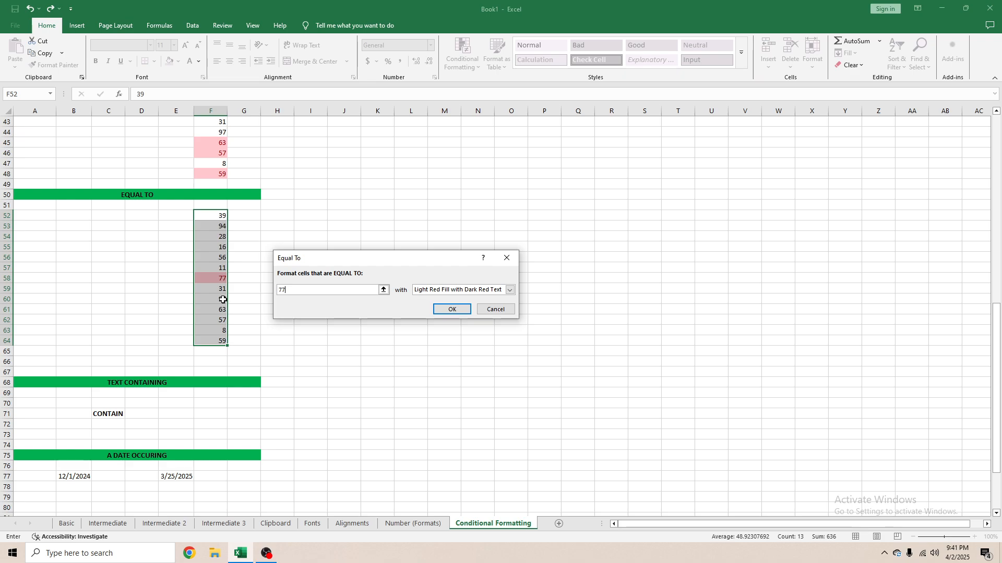
{"action": "left_click", "coordinate": [450, 309]}
- Open a Text That Contains highlight rule for the word CONTAIN in C71
{"action": "scroll", "coordinate": [112, 230], "scroll_direction": "down", "scroll_amount": 7}
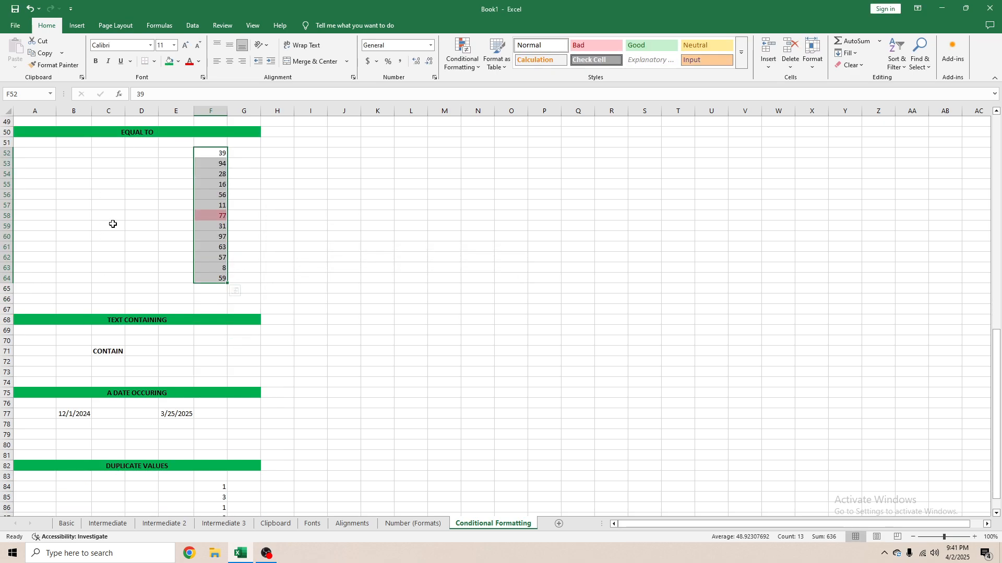
{"action": "scroll", "coordinate": [137, 240], "scroll_direction": "up", "scroll_amount": 1}
{"action": "left_click", "coordinate": [110, 227]}
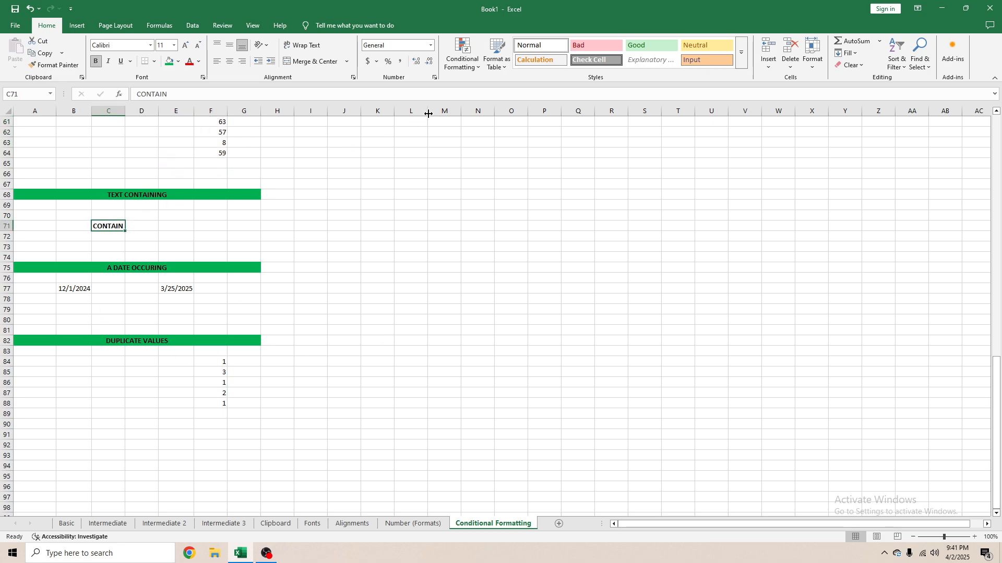
{"action": "left_click", "coordinate": [462, 53]}
{"action": "mouse_move", "coordinate": [468, 93]}
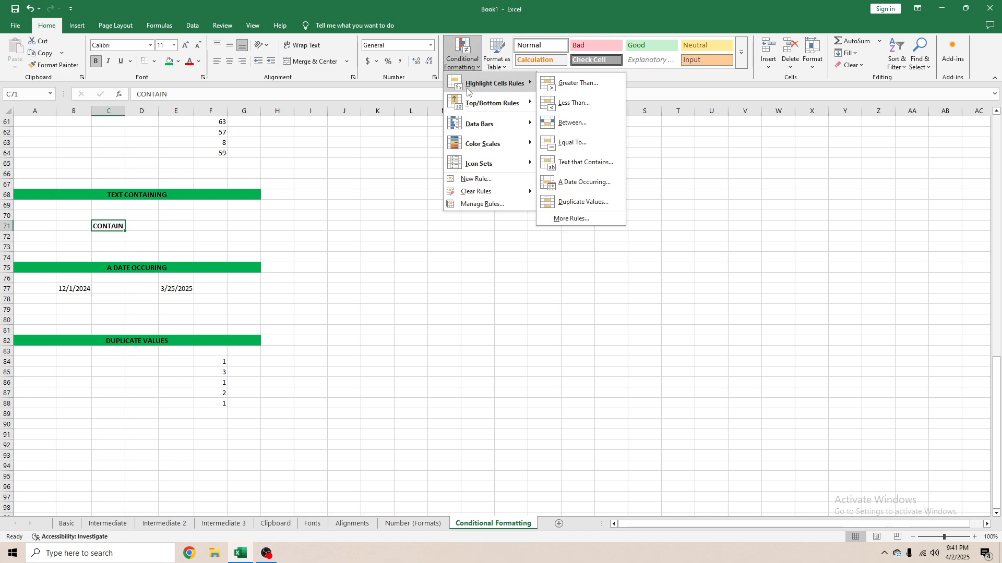
{"action": "left_click", "coordinate": [572, 164]}
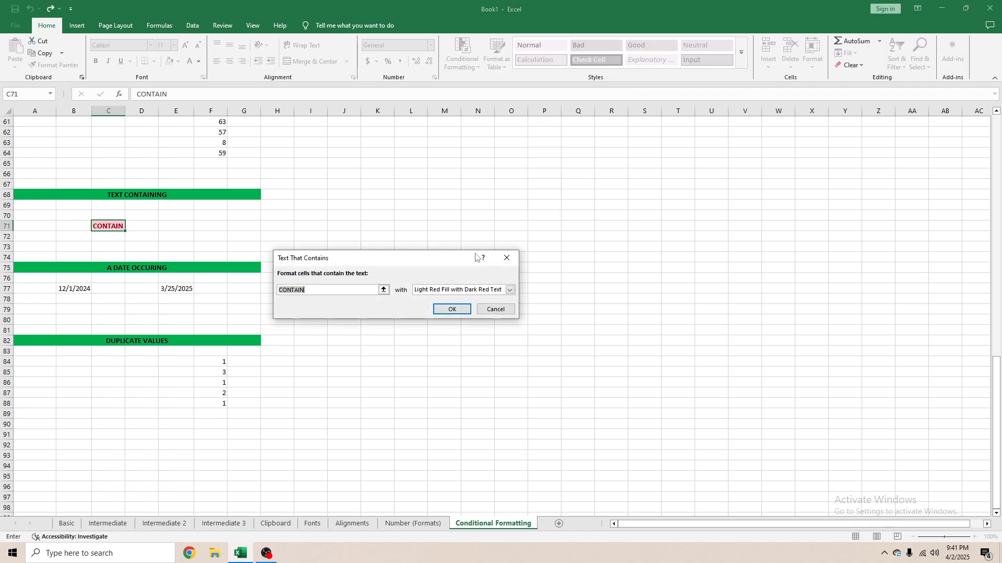
- Try K, CONT and AIN as the match text of the Text That Contains rule
{"action": "left_click", "coordinate": [315, 290]}
{"action": "left_click_drag", "start_coordinate": [304, 290], "coordinate": [288, 290]}
{"action": "left_click", "coordinate": [291, 291]}
{"action": "key", "text": "BackSpace"}
{"action": "key", "text": "BackSpace"}
{"action": "key", "text": "BackSpace"}
{"action": "key", "text": "BackSpace"}
{"action": "key", "text": "BackSpace"}
{"action": "key", "text": "BackSpace"}
{"action": "type", "text": "K"}
{"action": "type", "text": "CONT"}
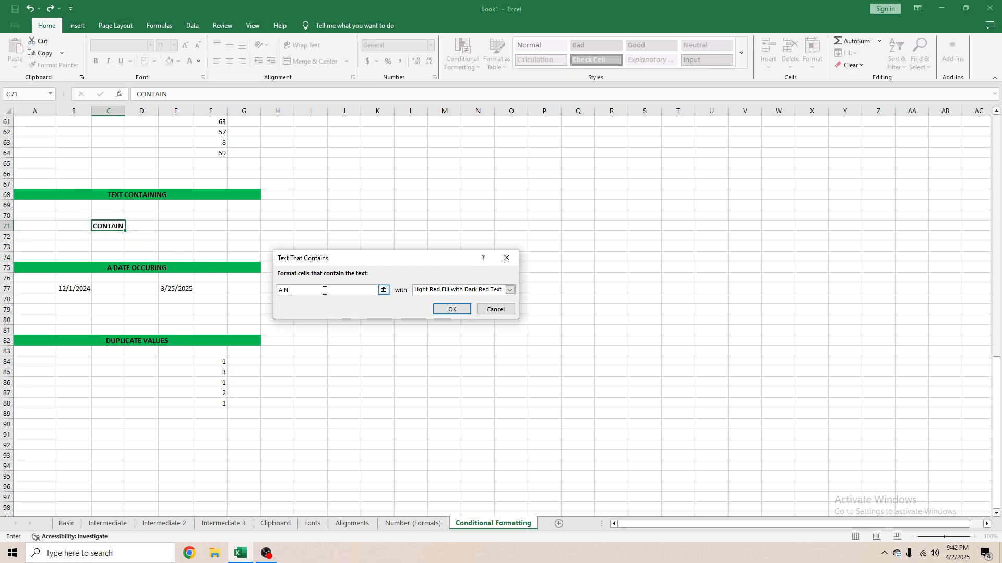
- Enter "in" as the match text and apply the Text That Contains rule to C71 with Light Red Fill with Dark Red Text
{"action": "key", "text": "BackSpace"}
{"action": "key", "text": "BackSpace"}
{"action": "key", "text": "BackSpace"}
{"action": "type", "text": "in"}
{"action": "left_click", "coordinate": [451, 309]}
{"action": "left_click", "coordinate": [112, 247]}
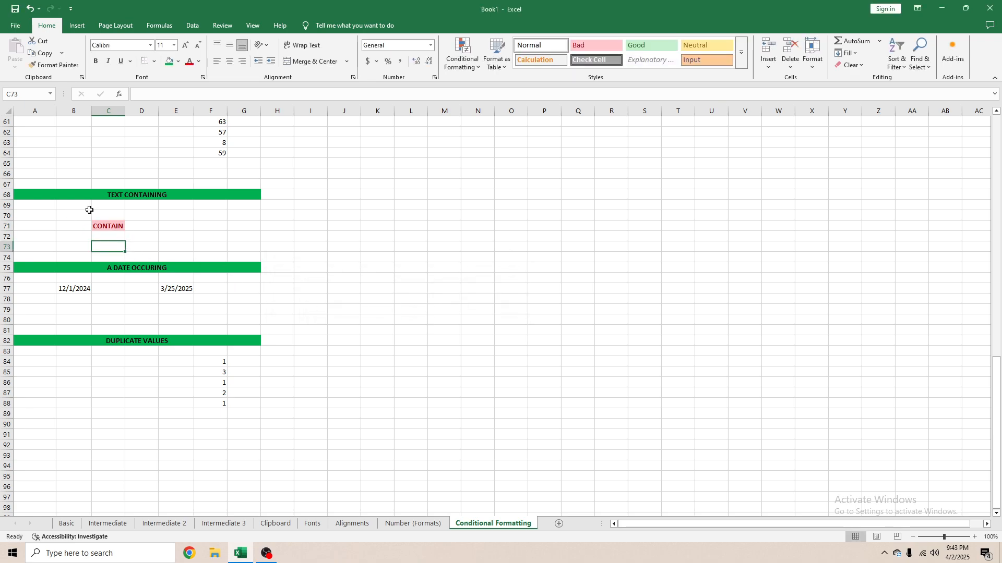
{"action": "scroll", "coordinate": [177, 277], "scroll_direction": "down", "scroll_amount": 1}
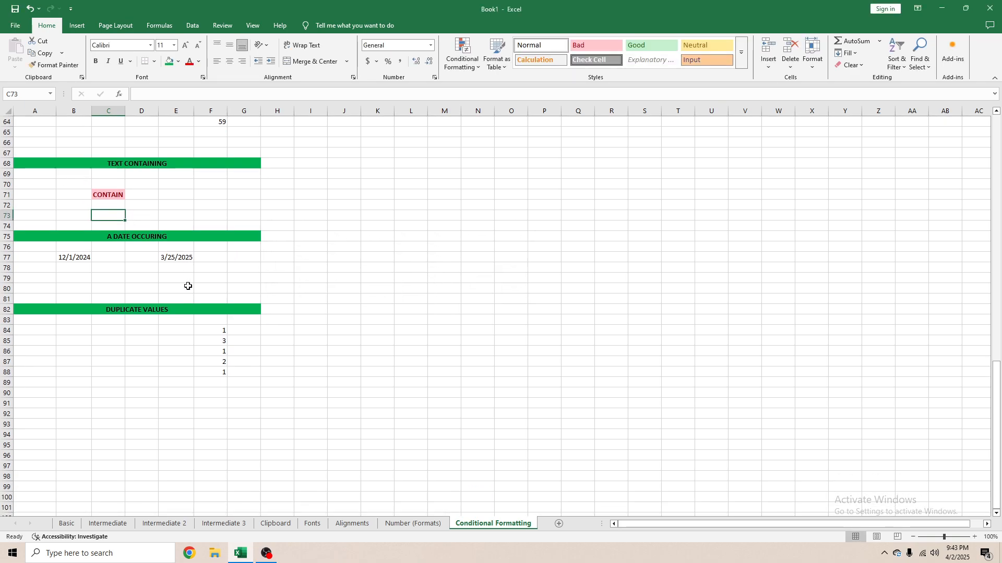
{"action": "left_click", "coordinate": [77, 259]}
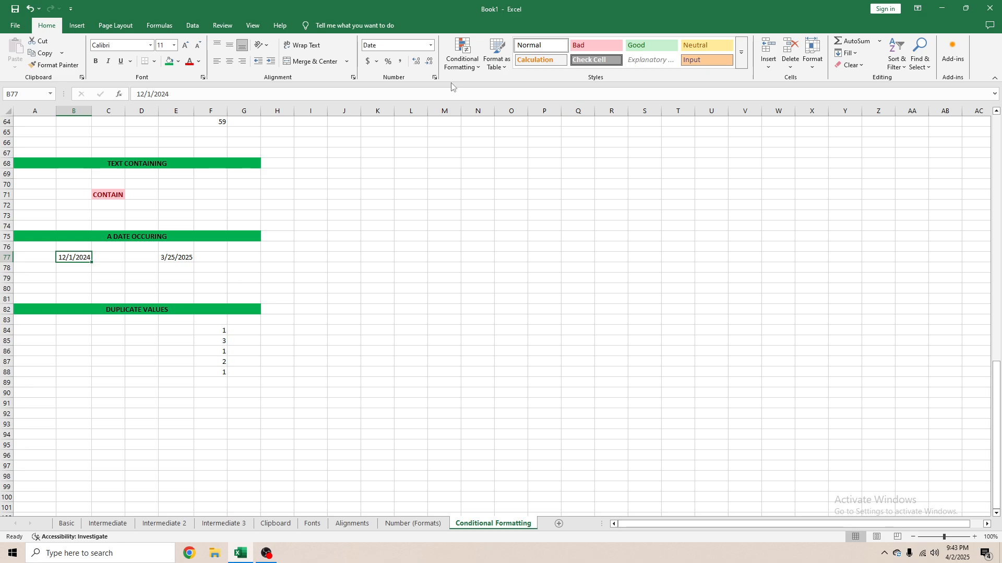
{"action": "scroll", "coordinate": [127, 257], "scroll_direction": "up", "scroll_amount": 7}
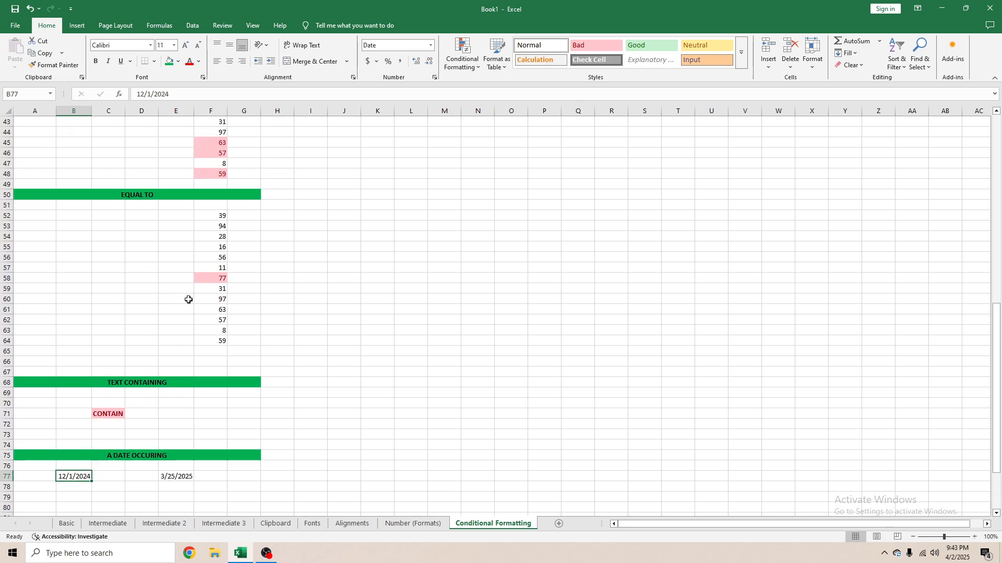
{"action": "scroll", "coordinate": [206, 255], "scroll_direction": "down", "scroll_amount": 4}
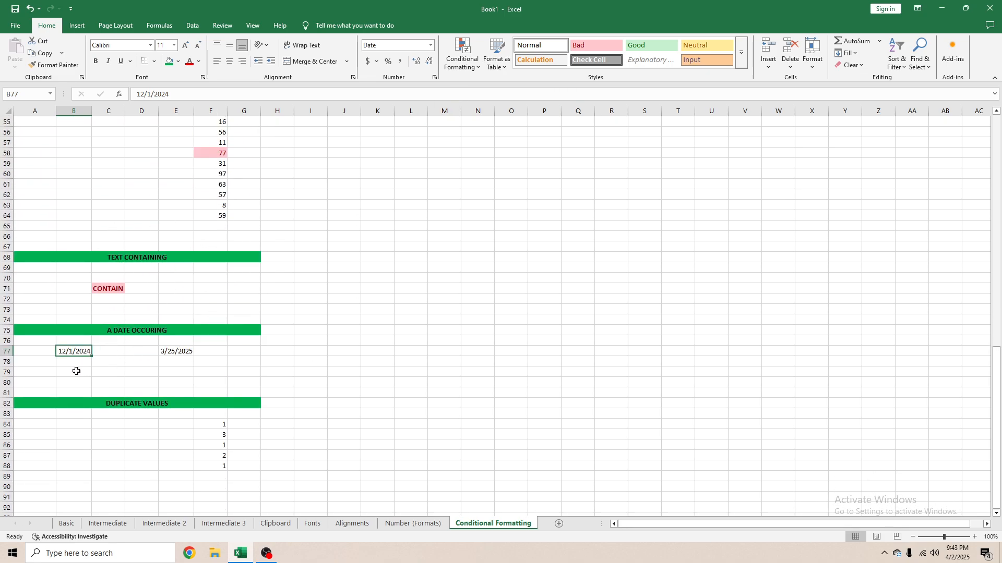
{"action": "left_click", "coordinate": [106, 351]}
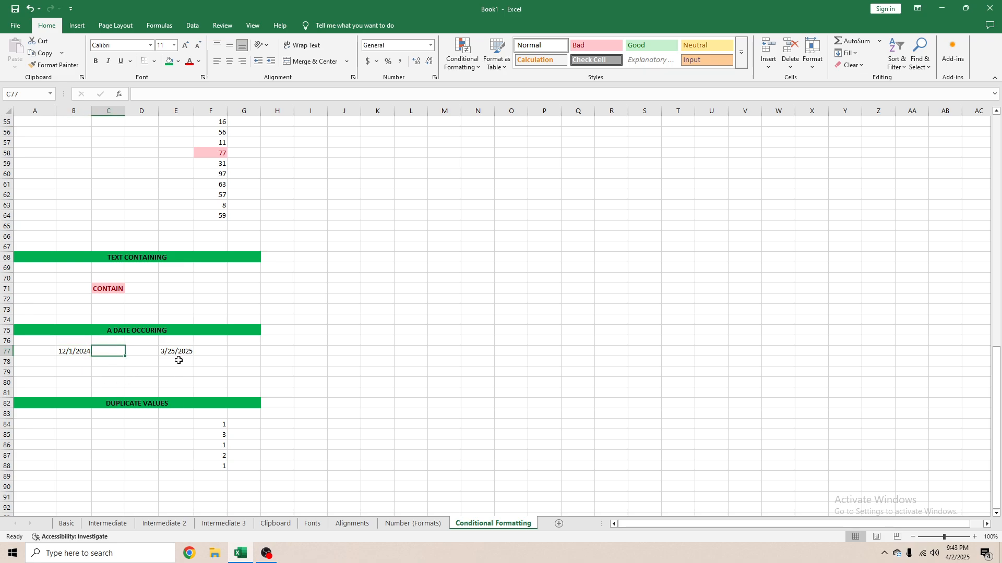
- Apply an A Date Occurring highlight rule for Last month with Light Red Fill with Dark Red Text to B77
{"action": "left_click", "coordinate": [72, 349]}
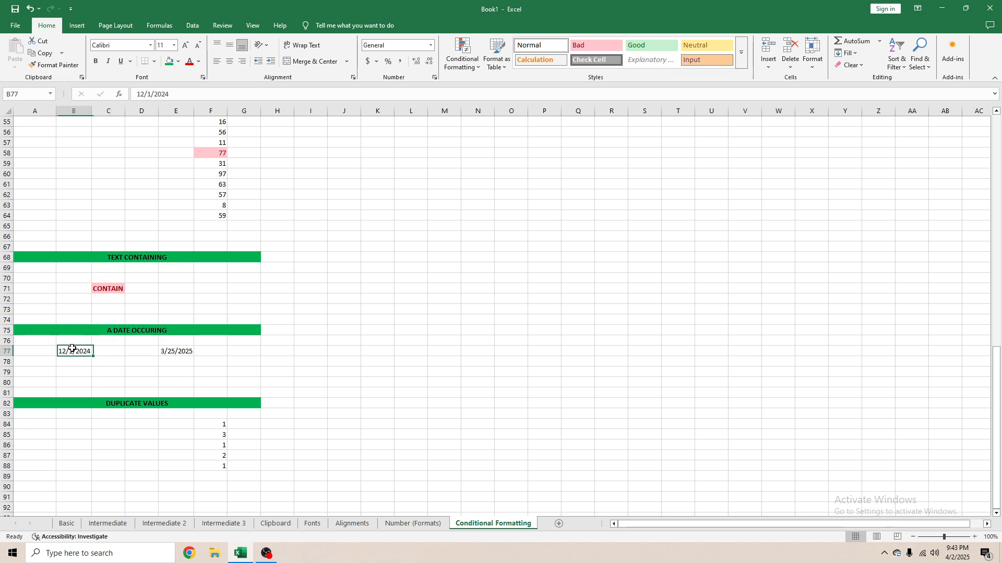
{"action": "left_click", "coordinate": [461, 57]}
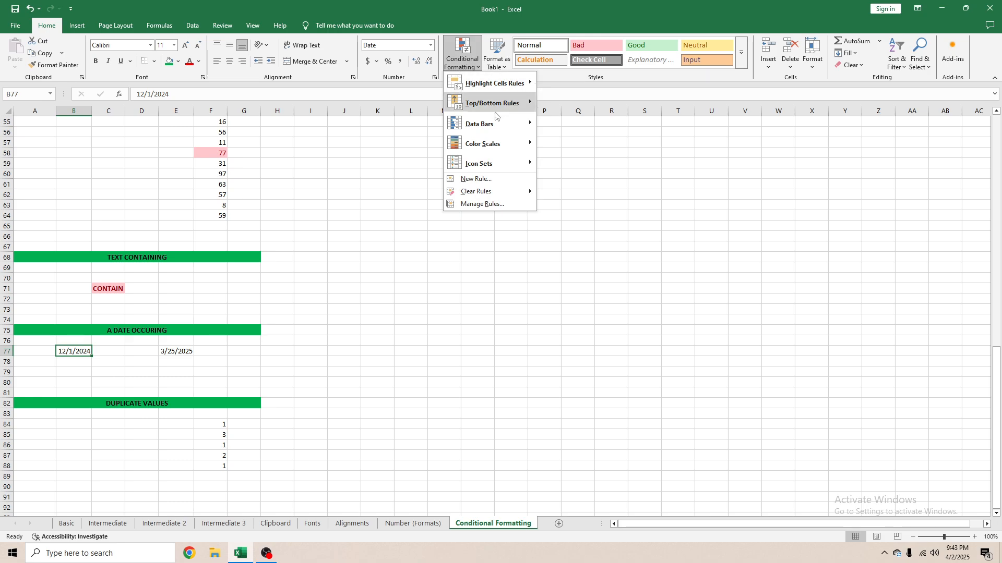
{"action": "mouse_move", "coordinate": [479, 82]}
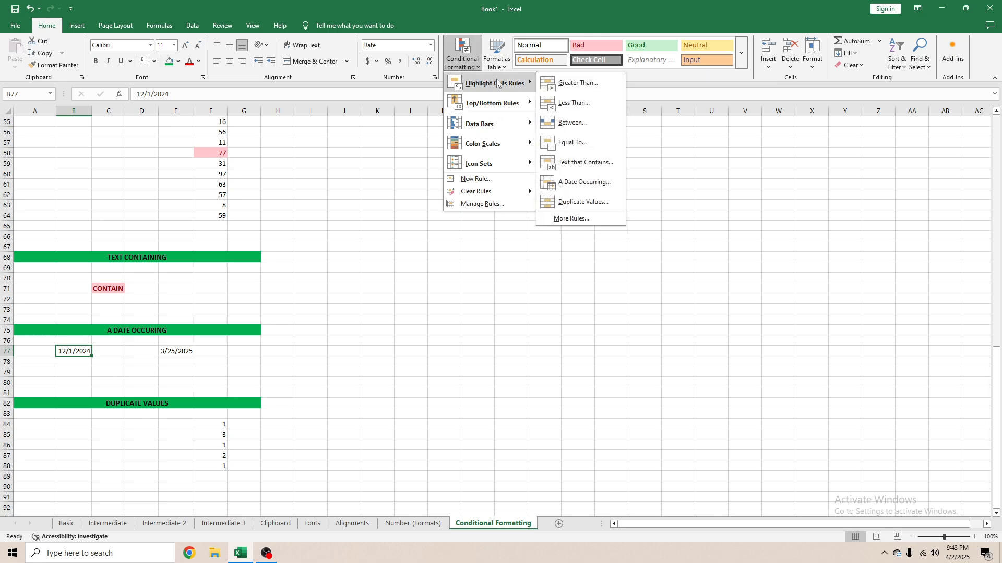
{"action": "left_click", "coordinate": [588, 184]}
{"action": "left_click", "coordinate": [358, 278]}
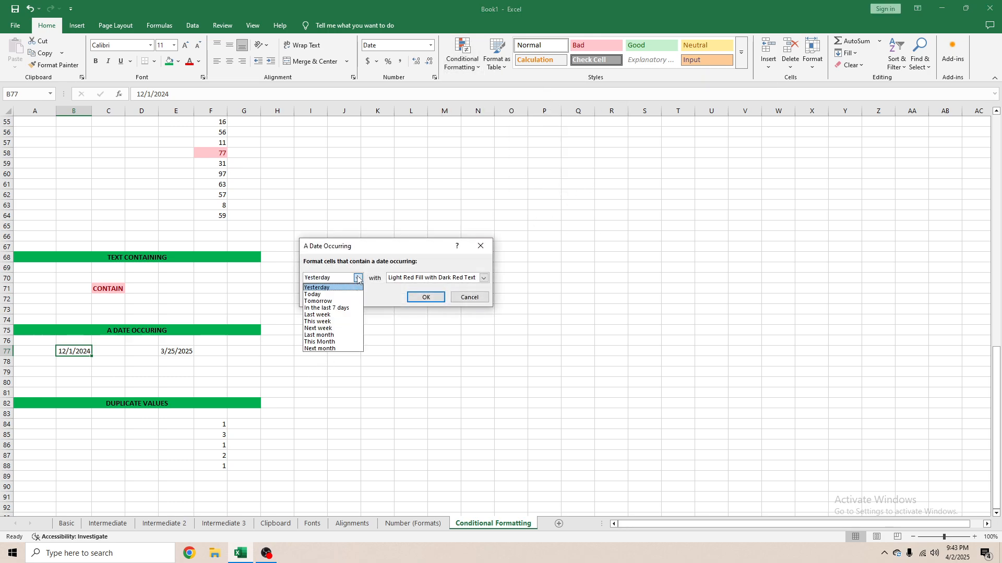
{"action": "left_click", "coordinate": [324, 309]}
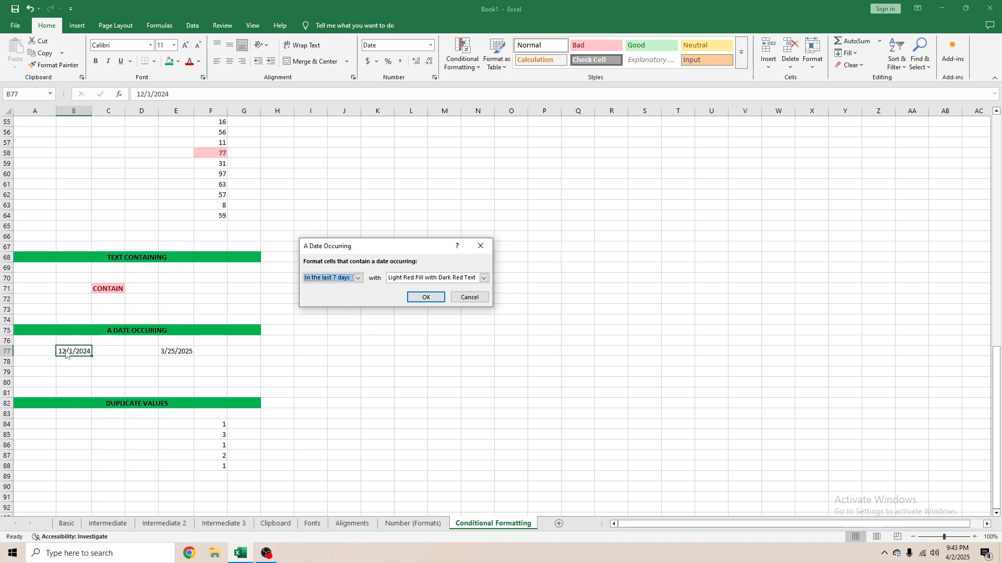
{"action": "left_click", "coordinate": [359, 278]}
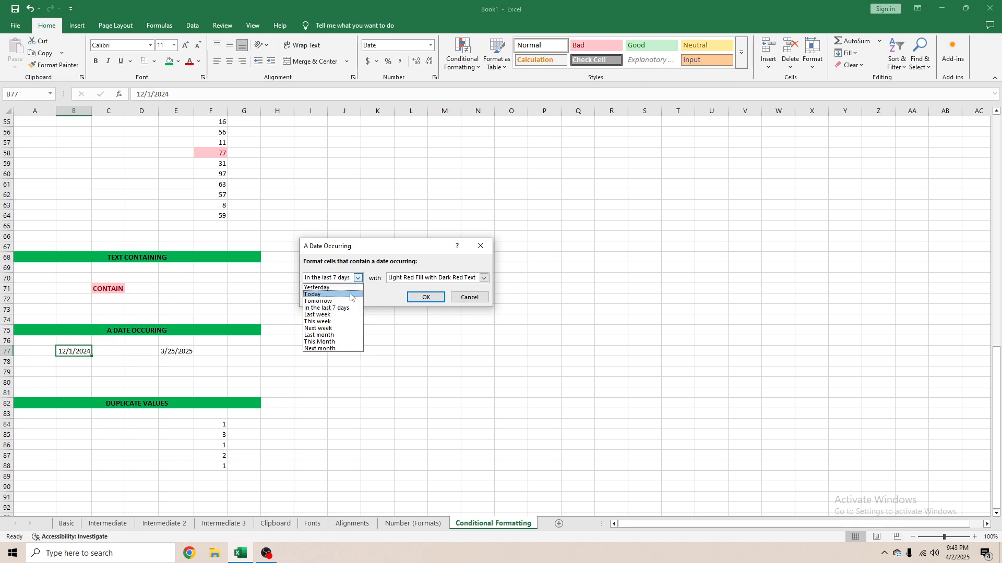
{"action": "left_click", "coordinate": [328, 336]}
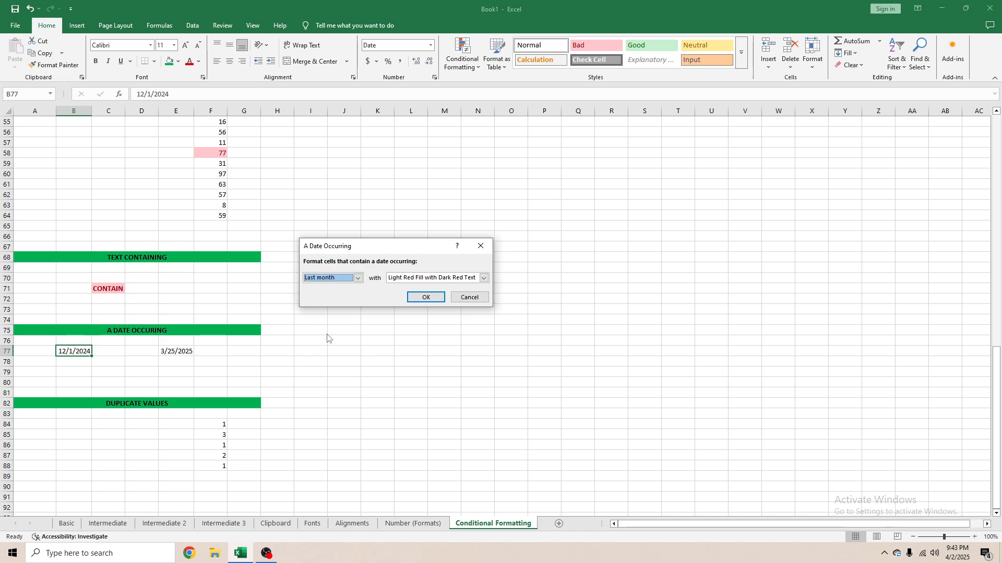
{"action": "left_click", "coordinate": [428, 301]}
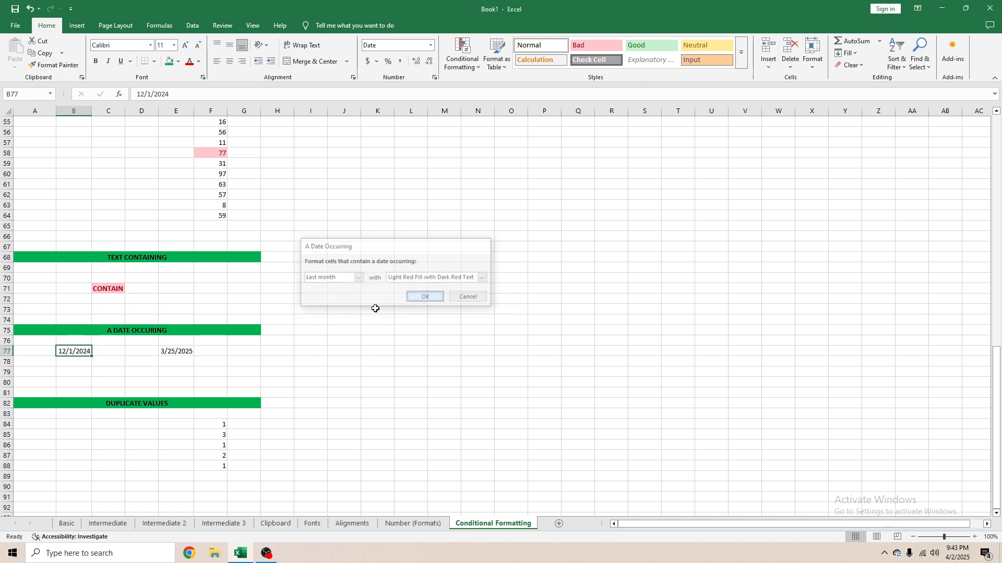
- Try In the last 7 days and Last month as the period of an A Date Occurring rule on E77, and cancel the rule
{"action": "left_click", "coordinate": [184, 352]}
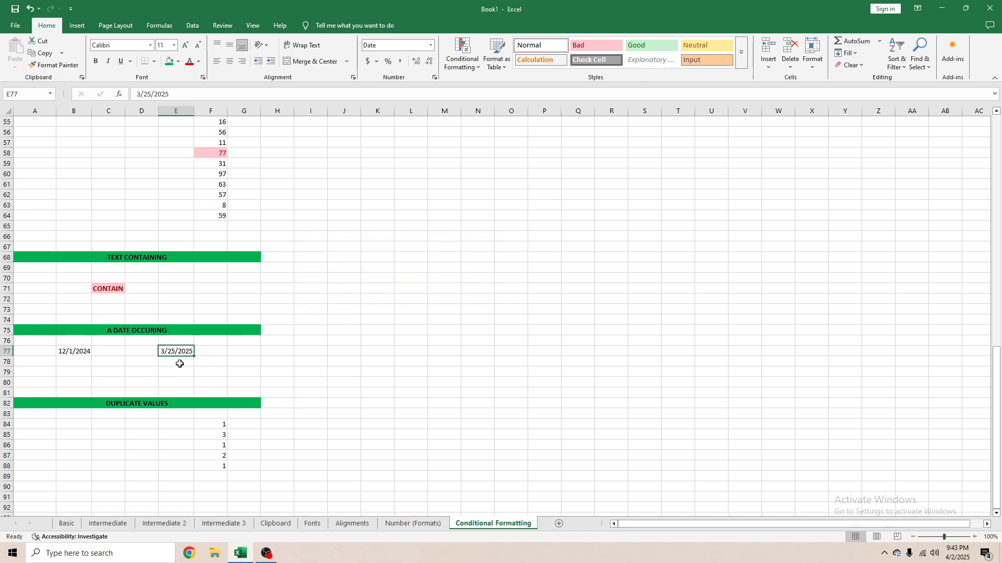
{"action": "left_click", "coordinate": [461, 59]}
{"action": "mouse_move", "coordinate": [485, 95]}
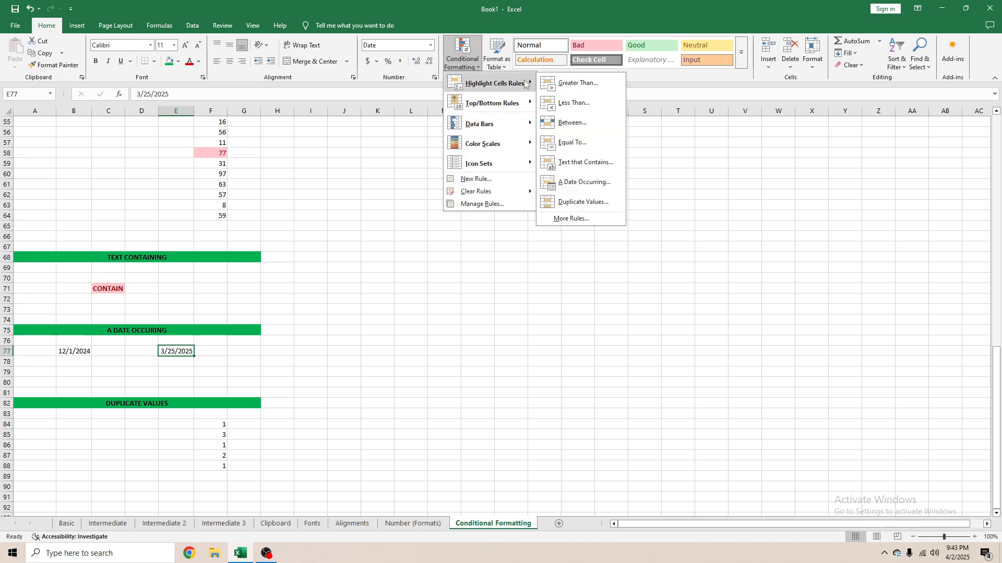
{"action": "left_click", "coordinate": [545, 185]}
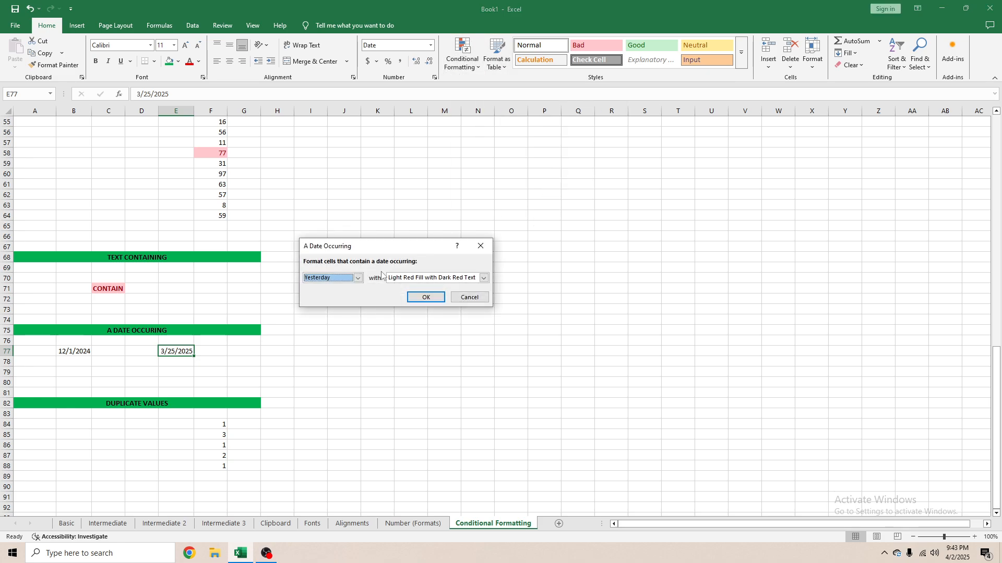
{"action": "left_click", "coordinate": [357, 278]}
{"action": "left_click", "coordinate": [343, 309]}
{"action": "left_click", "coordinate": [360, 279]}
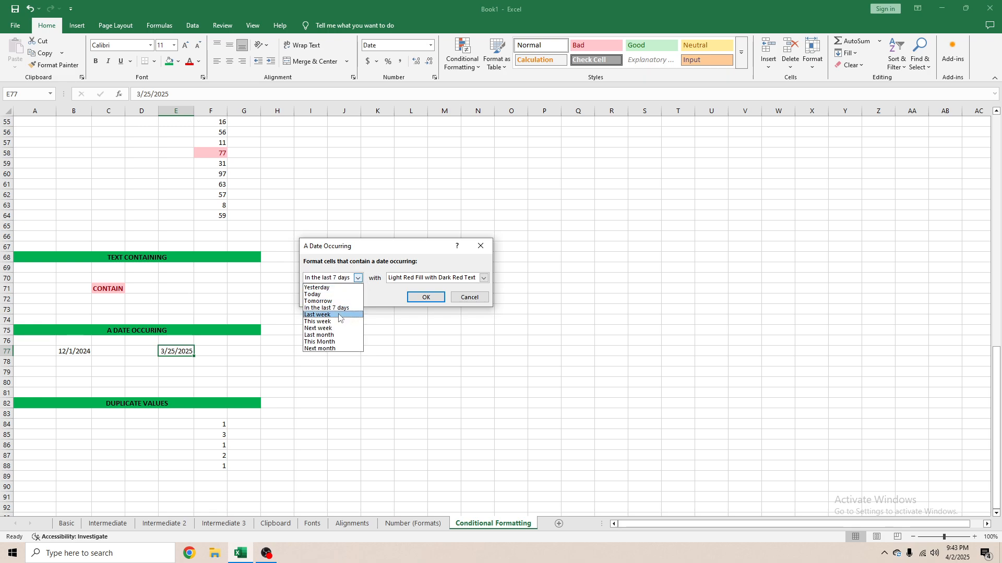
{"action": "left_click", "coordinate": [334, 336]}
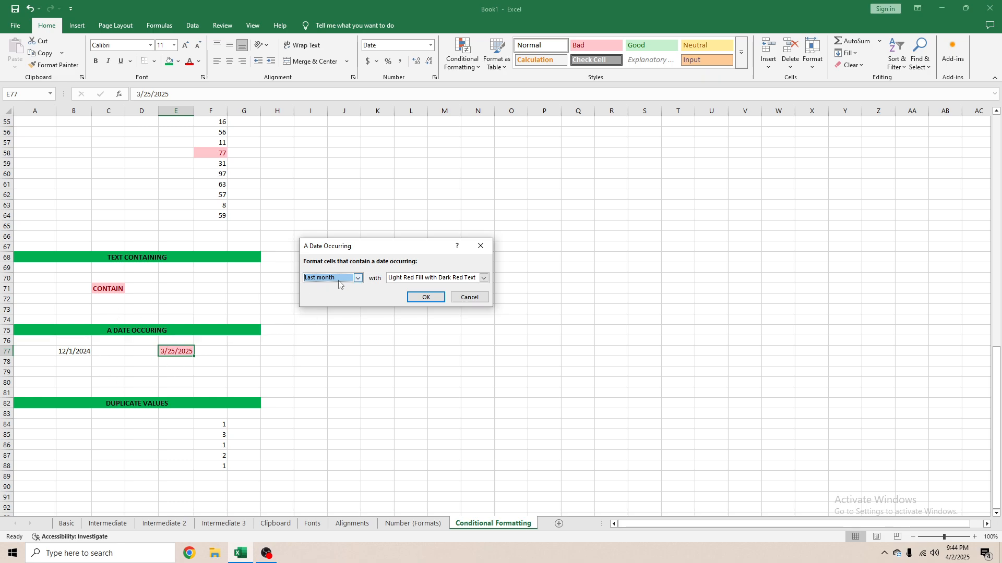
{"action": "left_click", "coordinate": [358, 279]}
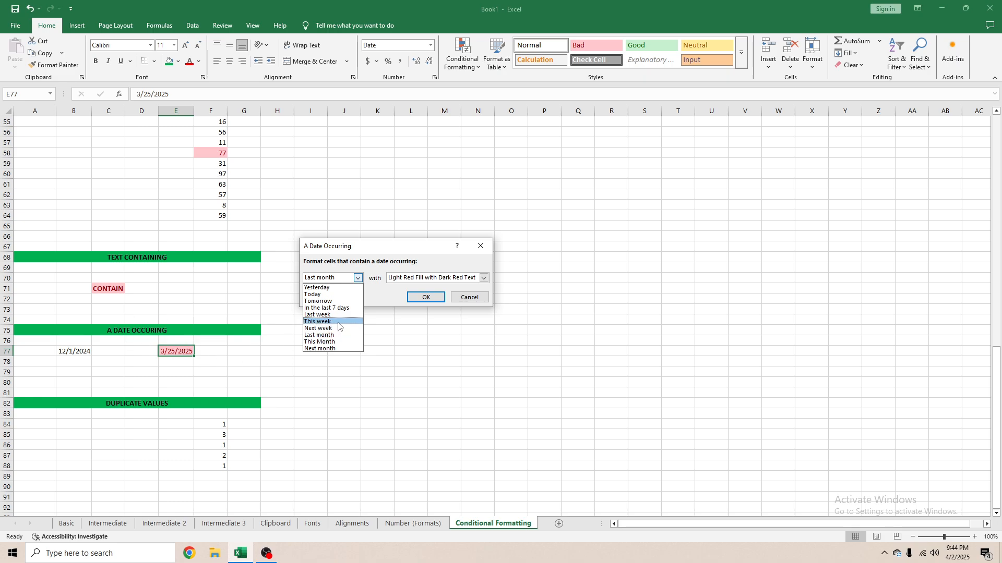
{"action": "left_click", "coordinate": [267, 349]}
{"action": "left_click", "coordinate": [469, 297]}
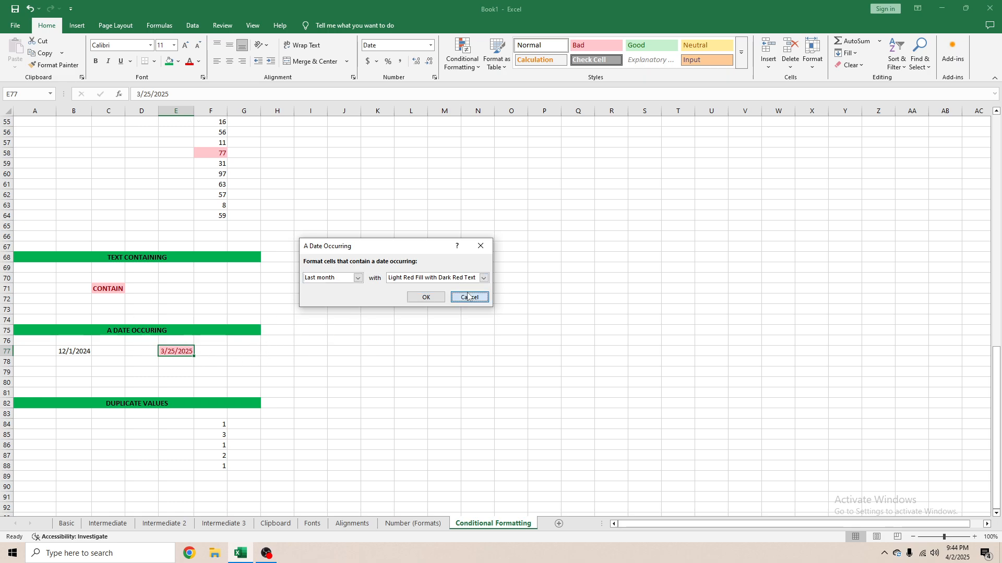
- Change the date in E77 to 3/31/2025
{"action": "double_click", "coordinate": [146, 96]}
{"action": "type", "text": "31"}
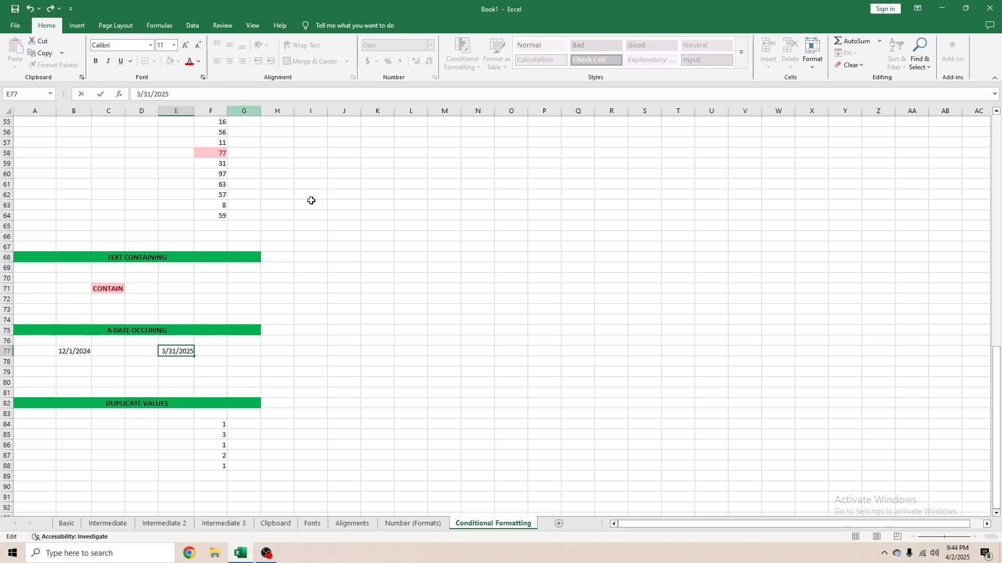
{"action": "key", "text": "ctrl+Return"}
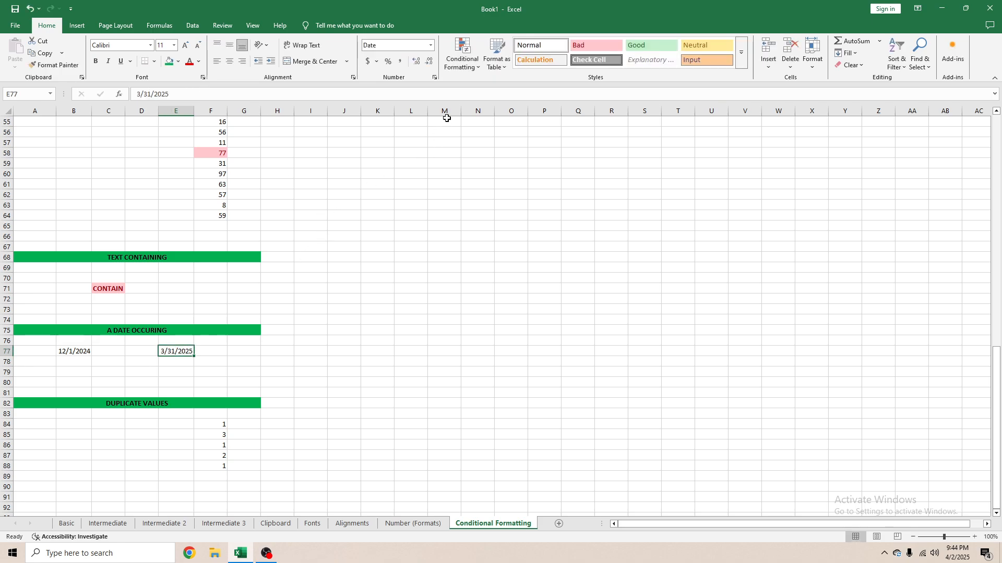
- Apply an A Date Occurring highlight rule for Last week with Light Red Fill with Dark Red Text to E77
{"action": "left_click", "coordinate": [462, 53]}
{"action": "mouse_move", "coordinate": [496, 83]}
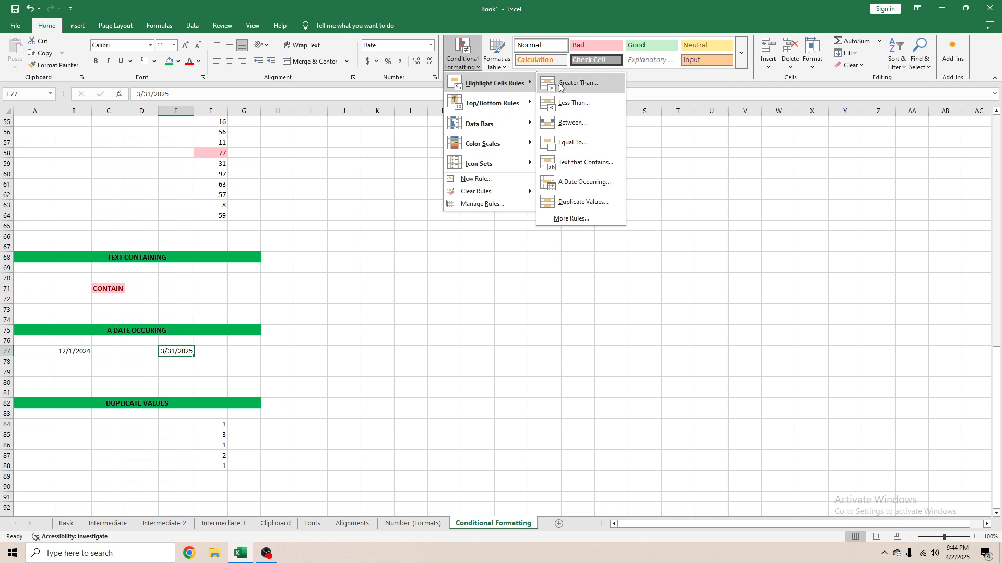
{"action": "left_click", "coordinate": [569, 183]}
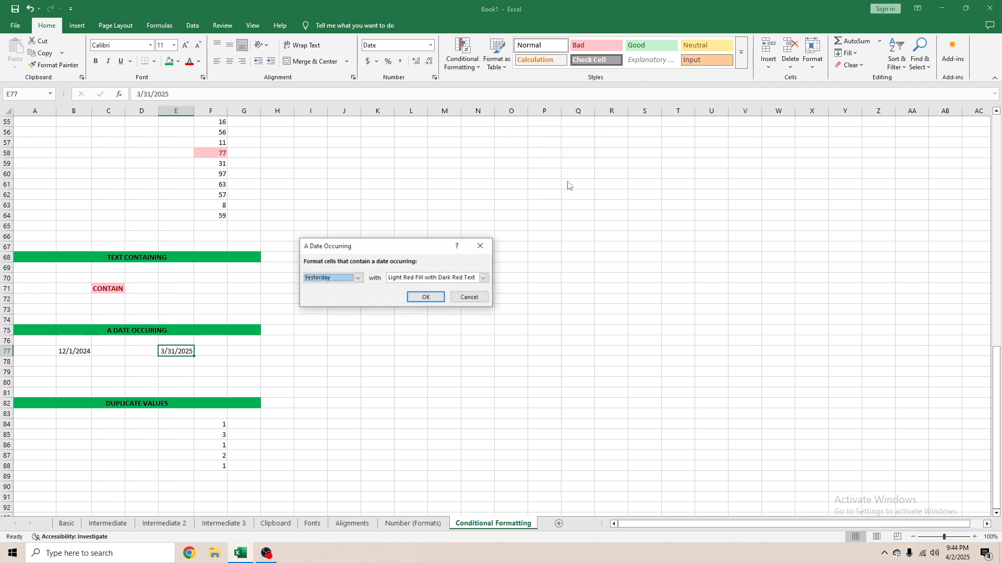
{"action": "left_click", "coordinate": [358, 278]}
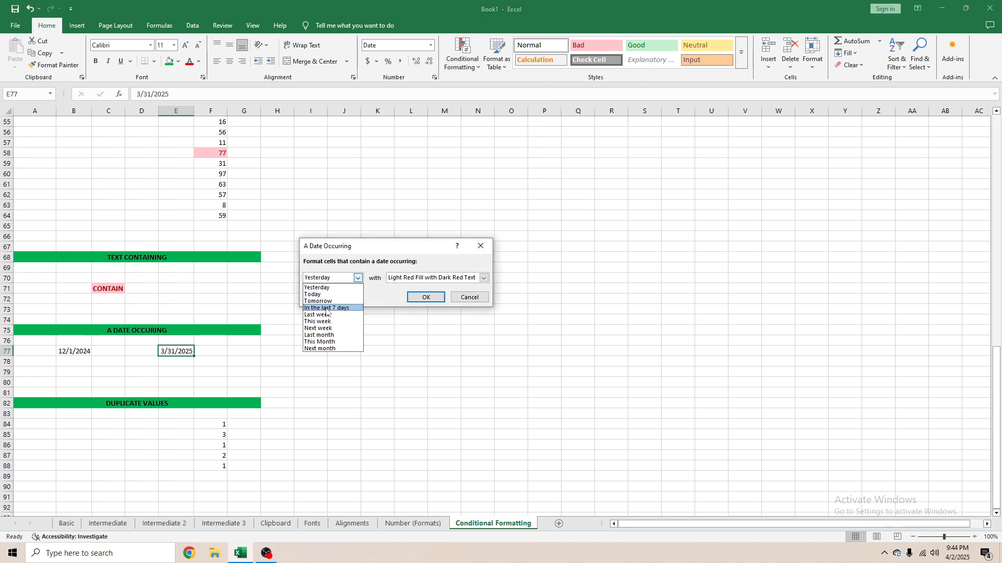
{"action": "left_click", "coordinate": [350, 314]}
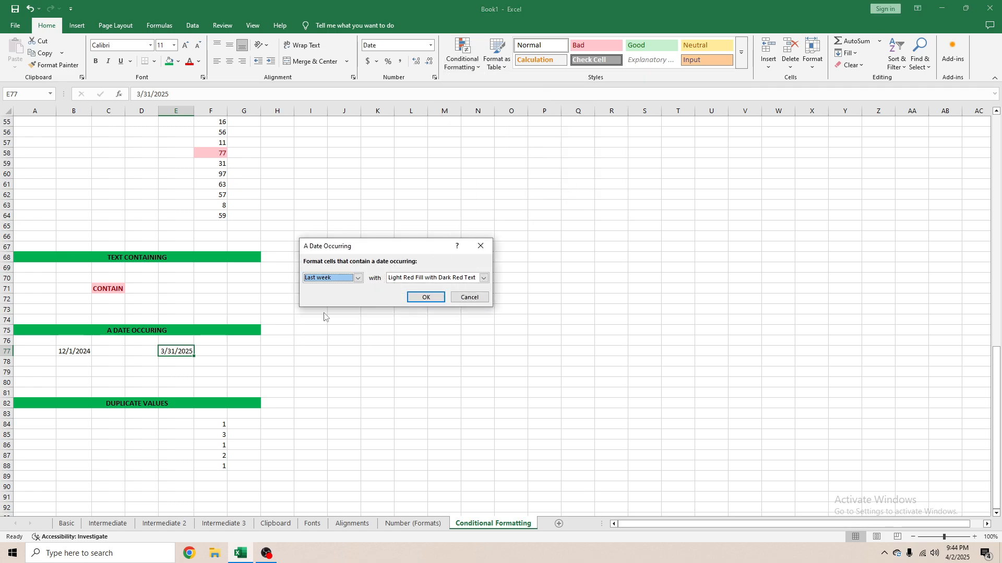
{"action": "left_click", "coordinate": [425, 297]}
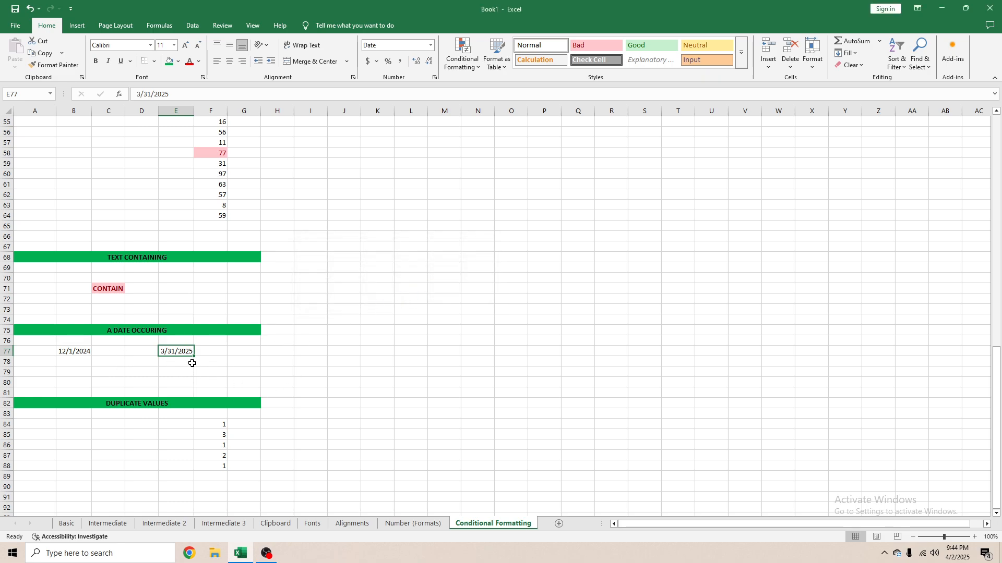
- Apply an A Date Occurring highlight rule for In the last 7 days with Light Red Fill with Dark Red Text to E77
{"action": "left_click", "coordinate": [471, 56]}
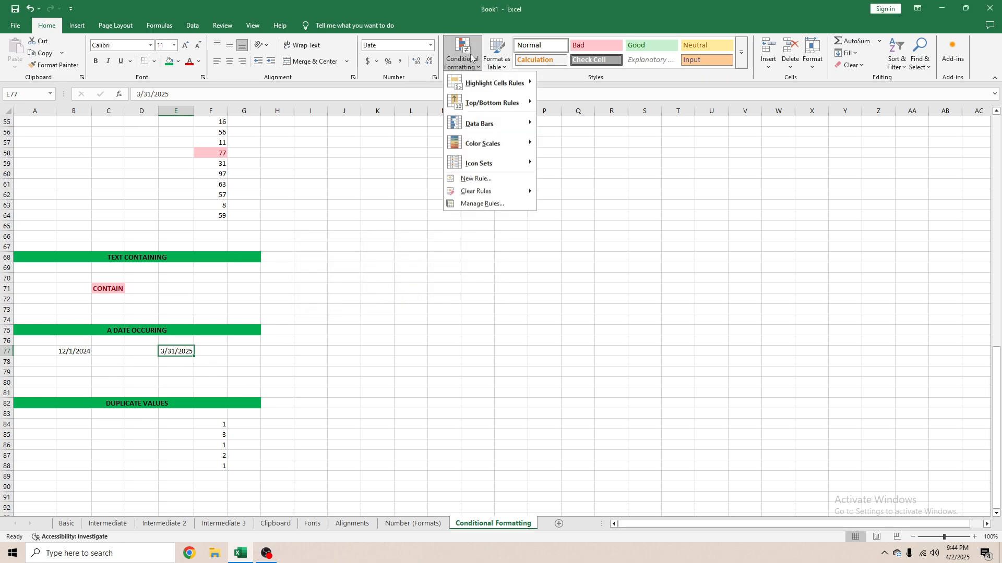
{"action": "mouse_move", "coordinate": [493, 83]}
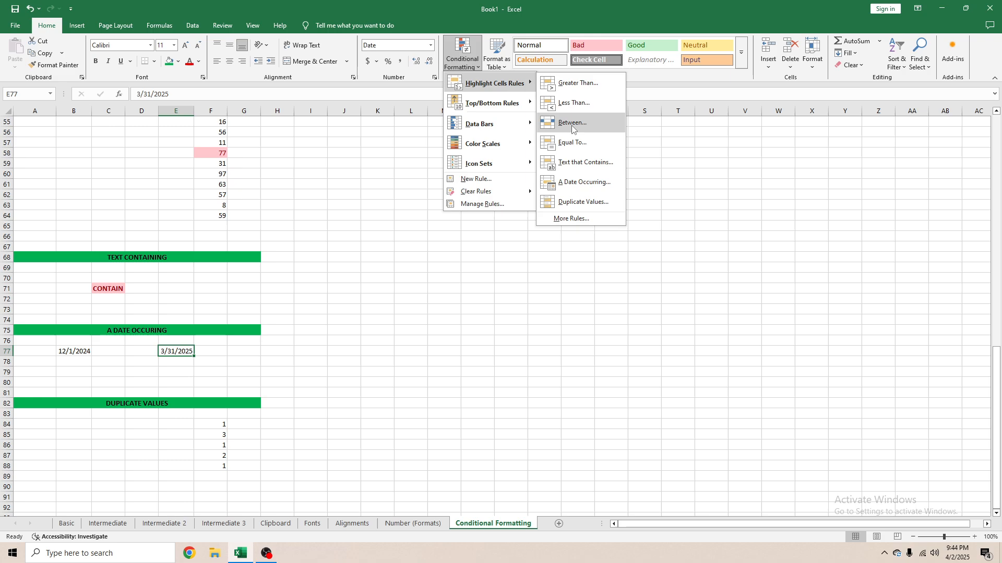
{"action": "left_click", "coordinate": [579, 182]}
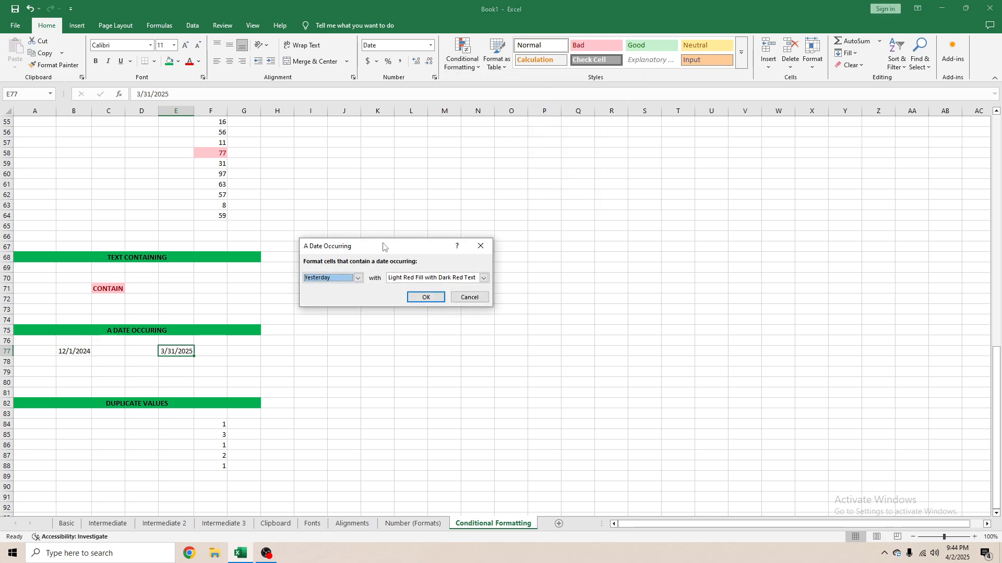
{"action": "left_click", "coordinate": [358, 278]}
{"action": "left_click", "coordinate": [332, 310]}
{"action": "left_click", "coordinate": [426, 297]}
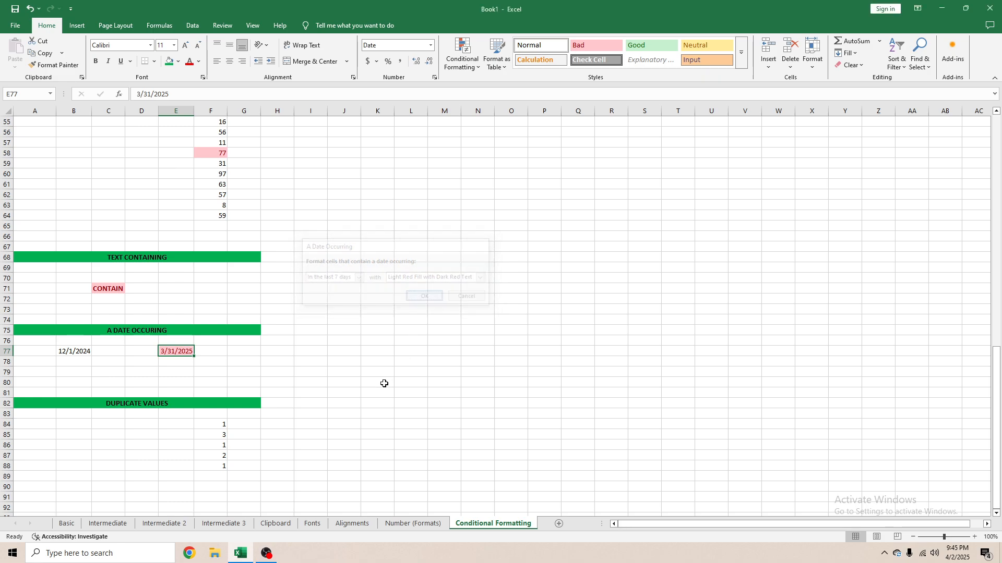
{"action": "left_click", "coordinate": [212, 351]}
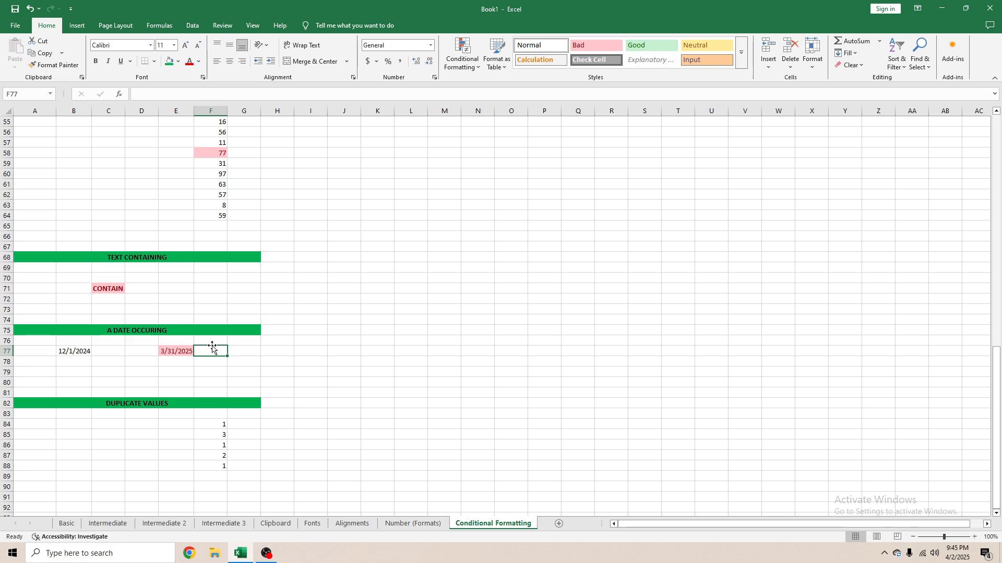
{"action": "left_click", "coordinate": [180, 351]}
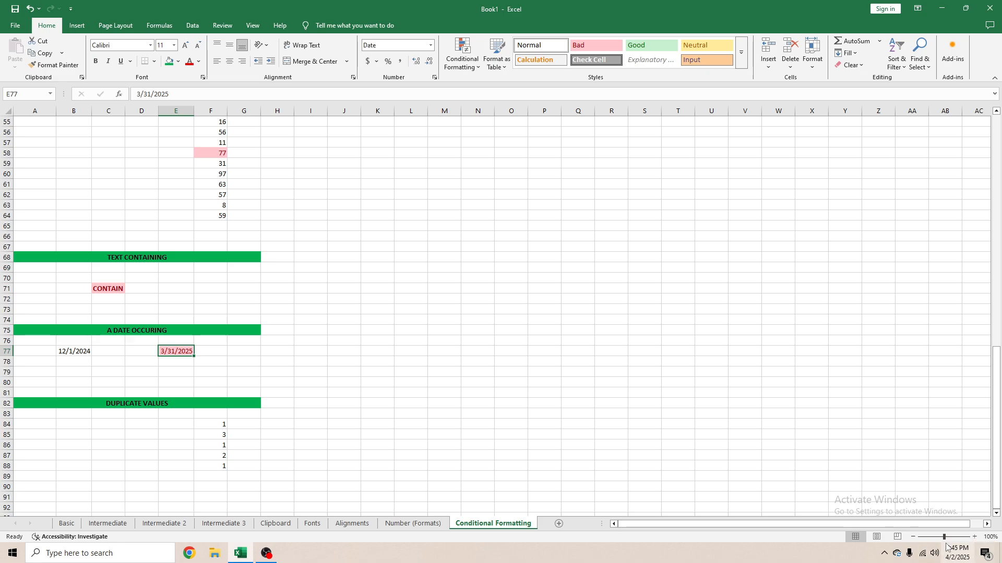
{"action": "left_click", "coordinate": [378, 393]}
- Enter Test, Test, Text, Example and Test in cells D84 to D88 under the DUPLICATE VALUES heading
{"action": "scroll", "coordinate": [292, 381], "scroll_direction": "down", "scroll_amount": 3}
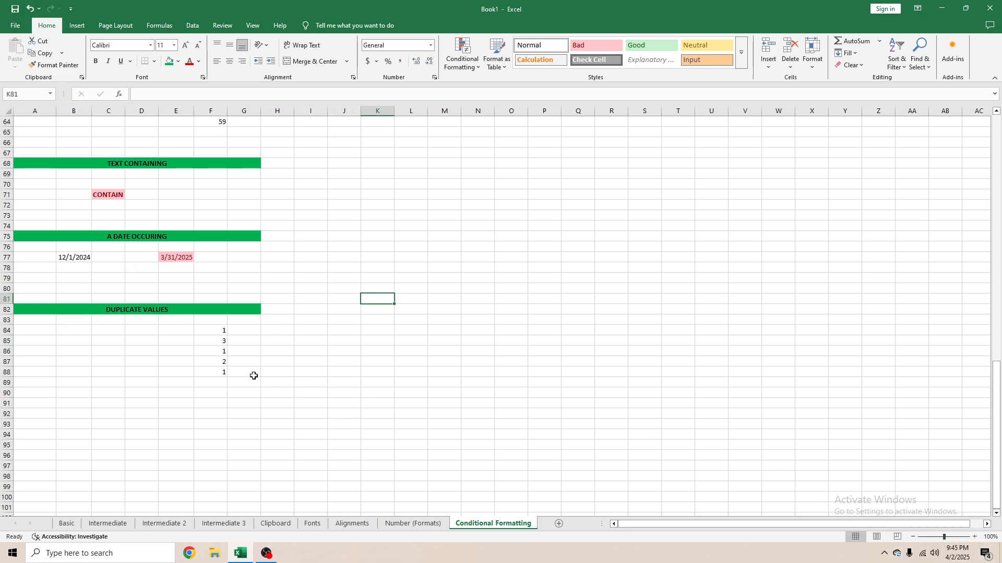
{"action": "left_click_drag", "start_coordinate": [219, 330], "coordinate": [219, 372]}
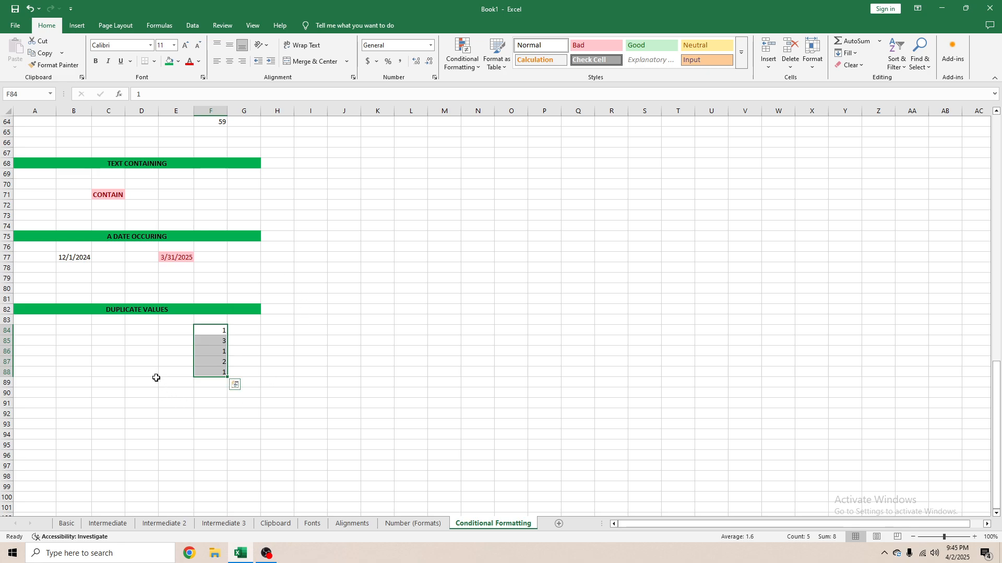
{"action": "left_click", "coordinate": [149, 331]}
{"action": "type", "text": "Test"}
{"action": "key", "text": "Return"}
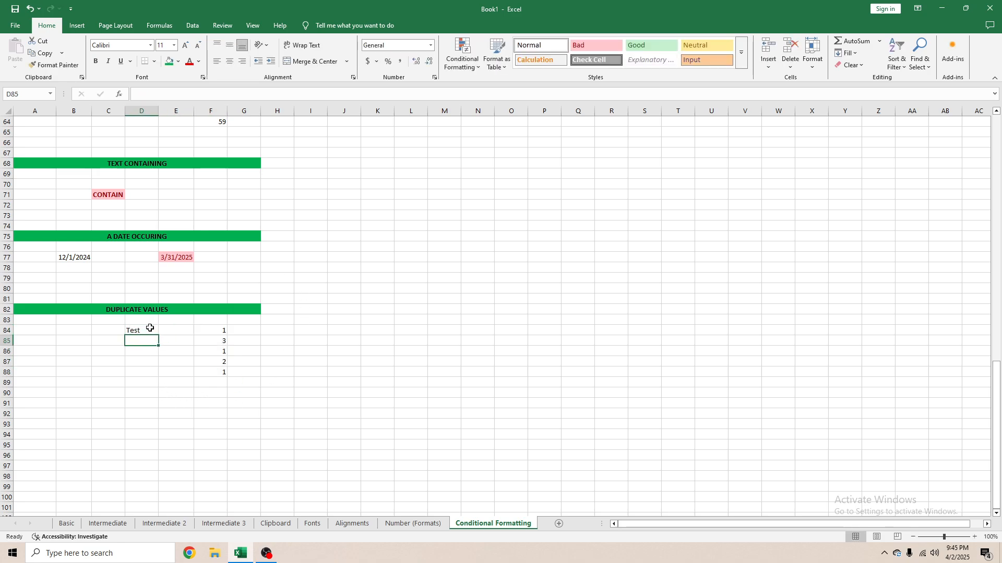
{"action": "type", "text": "Test"}
{"action": "key", "text": "Return"}
{"action": "type", "text": "Text"}
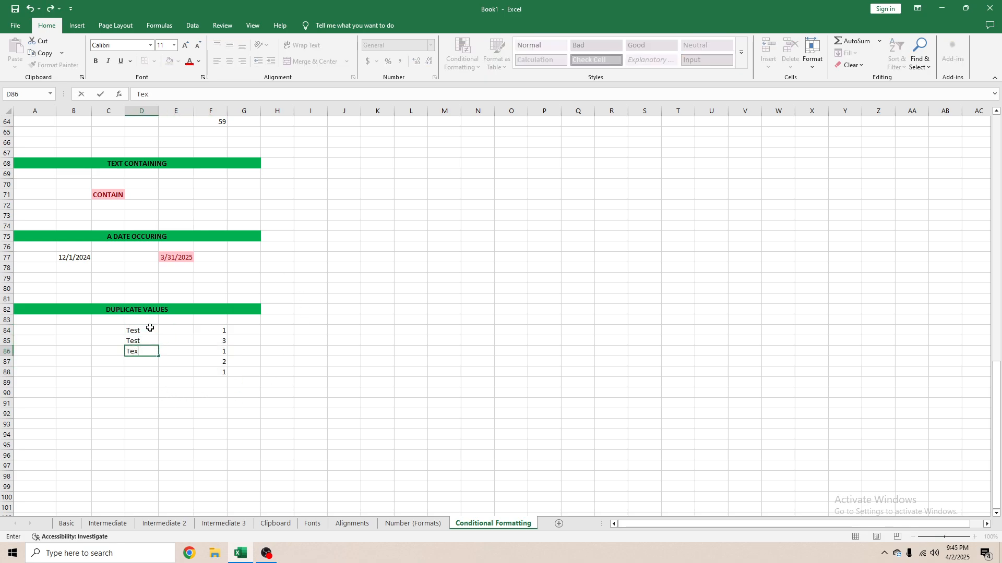
{"action": "key", "text": "Return"}
{"action": "type", "text": "Example"}
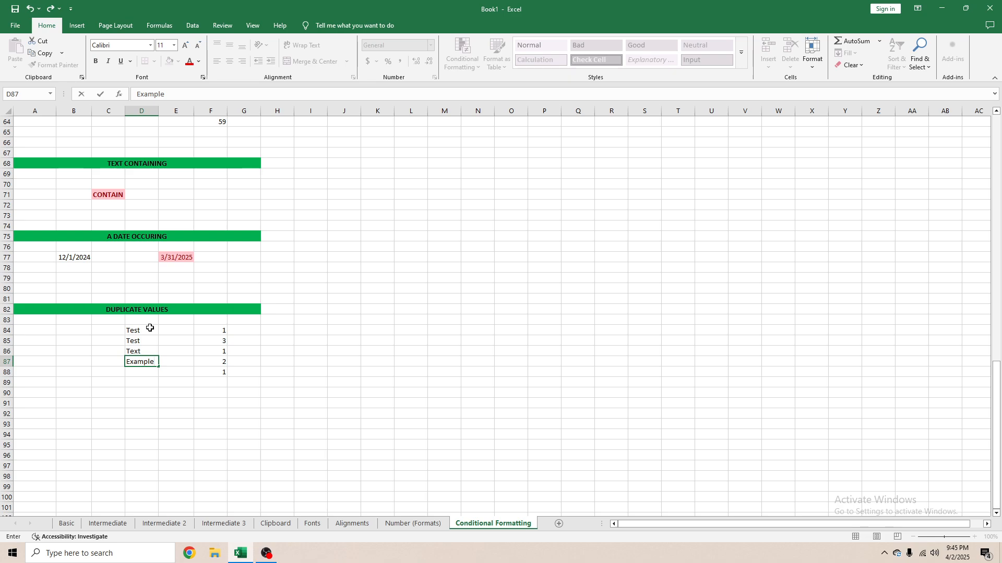
{"action": "key", "text": "Return"}
{"action": "type", "text": "Test"}
{"action": "key", "text": "Return"}
{"action": "key", "text": "Up"}
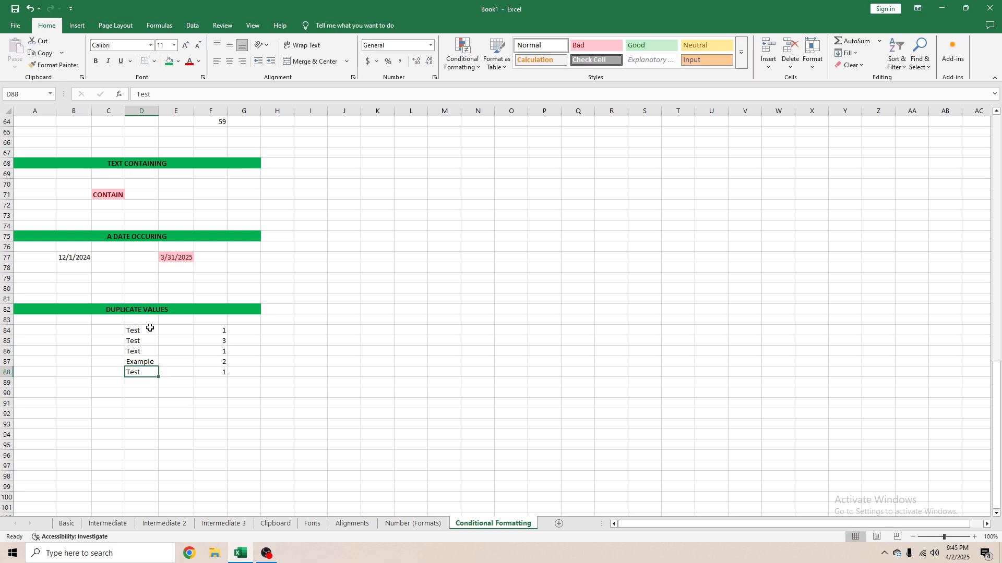
- Start a Duplicate Values highlight rule on D84:D88 and try the Unique option
{"action": "left_click_drag", "start_coordinate": [149, 327], "coordinate": [153, 373]}
{"action": "left_click", "coordinate": [458, 68]}
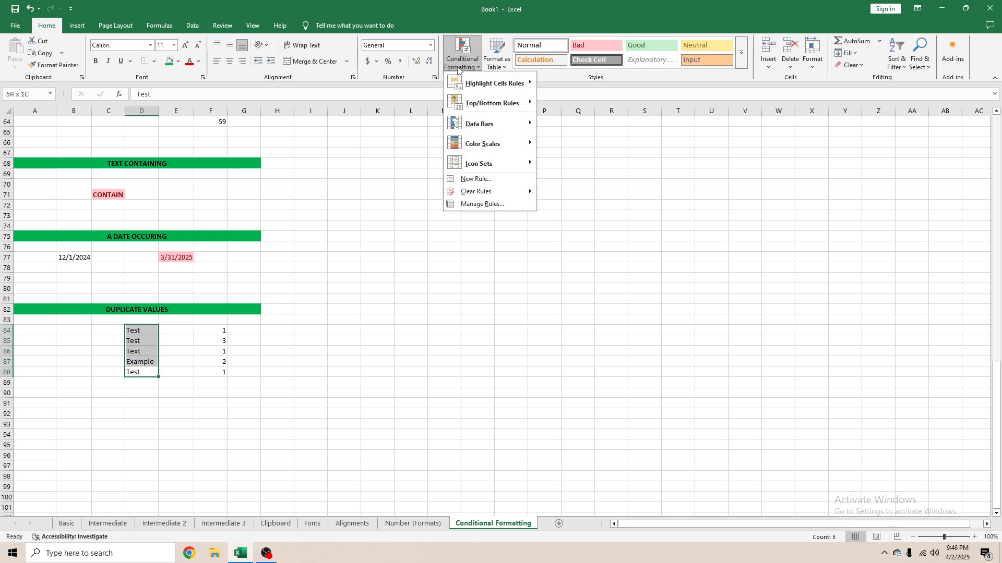
{"action": "mouse_move", "coordinate": [496, 84]}
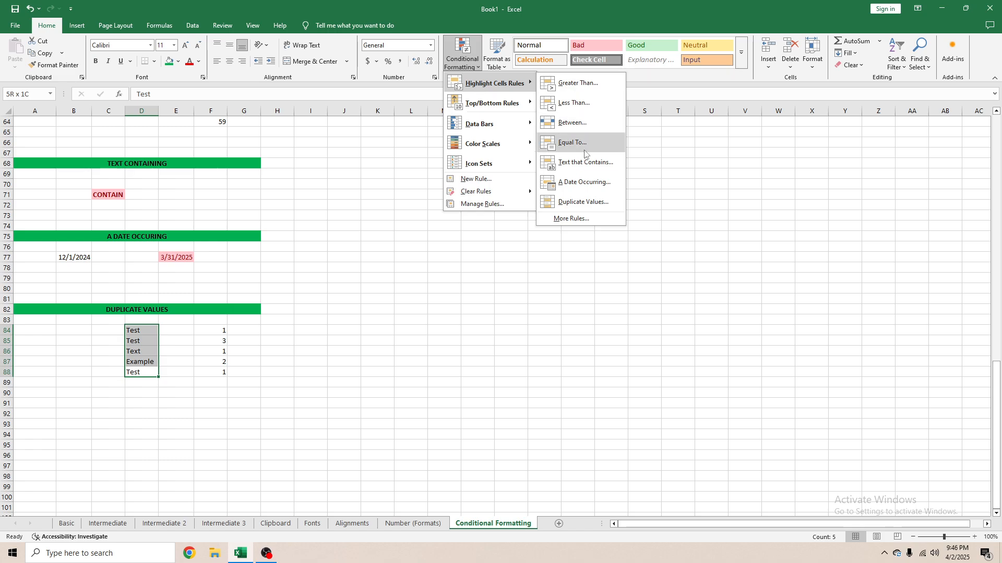
{"action": "left_click", "coordinate": [572, 203]}
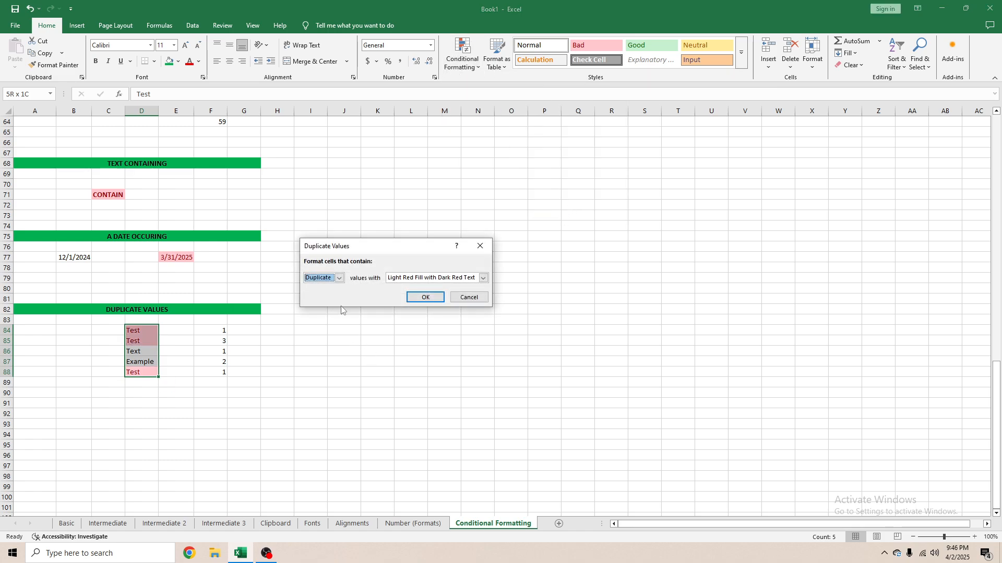
{"action": "left_click", "coordinate": [337, 280]}
{"action": "left_click", "coordinate": [339, 278]}
{"action": "left_click", "coordinate": [331, 296]}
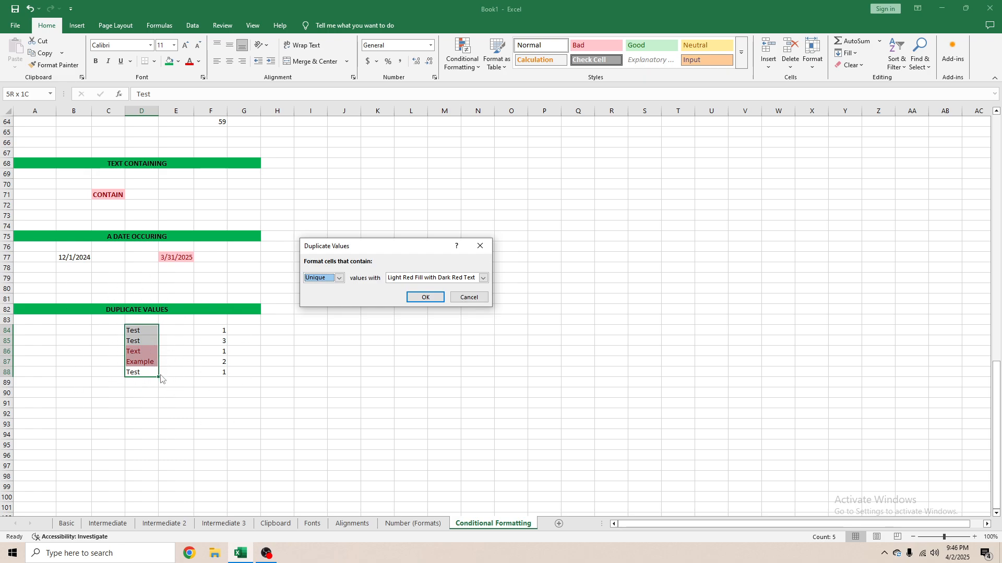
- Set the rule for D84:D88 to Duplicate values with Light Red Fill with Dark Red Text and apply it
{"action": "left_click", "coordinate": [339, 278]}
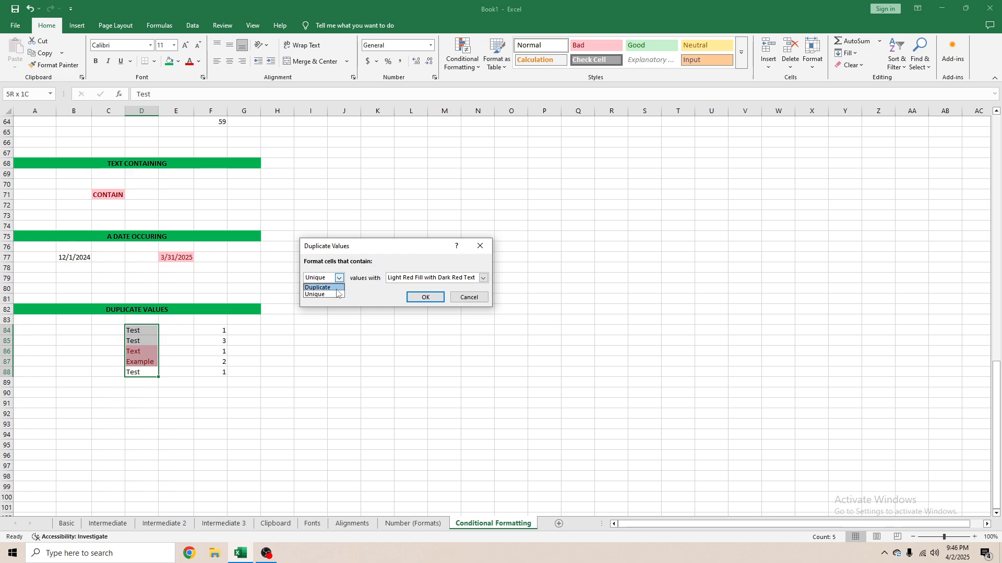
{"action": "left_click", "coordinate": [320, 287]}
{"action": "left_click", "coordinate": [426, 297]}
{"action": "left_click", "coordinate": [311, 372]}
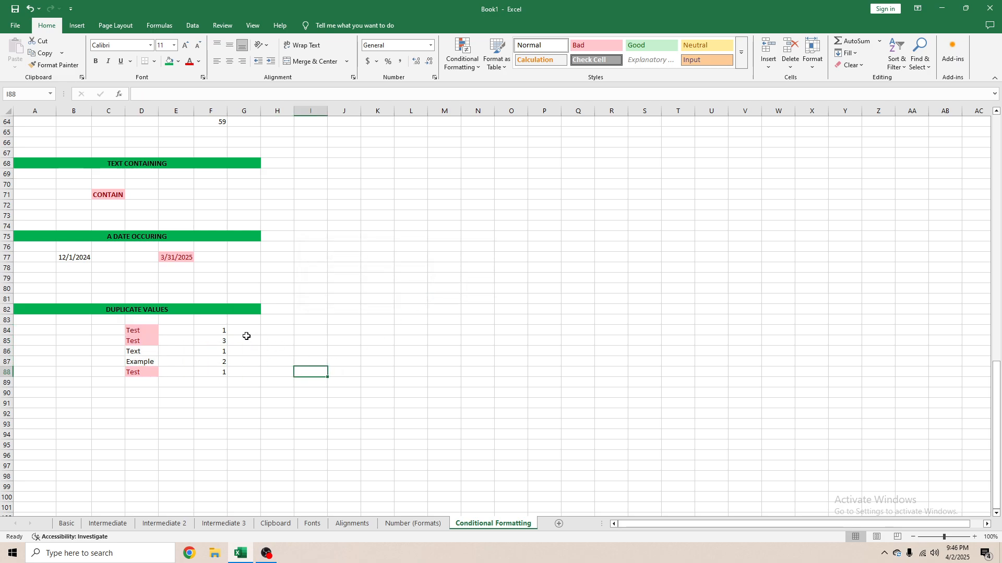
- Apply a Duplicate Values highlight rule for Unique values with Light Red Fill with Dark Red Text to F84:F88
{"action": "left_click_drag", "start_coordinate": [221, 331], "coordinate": [224, 370]}
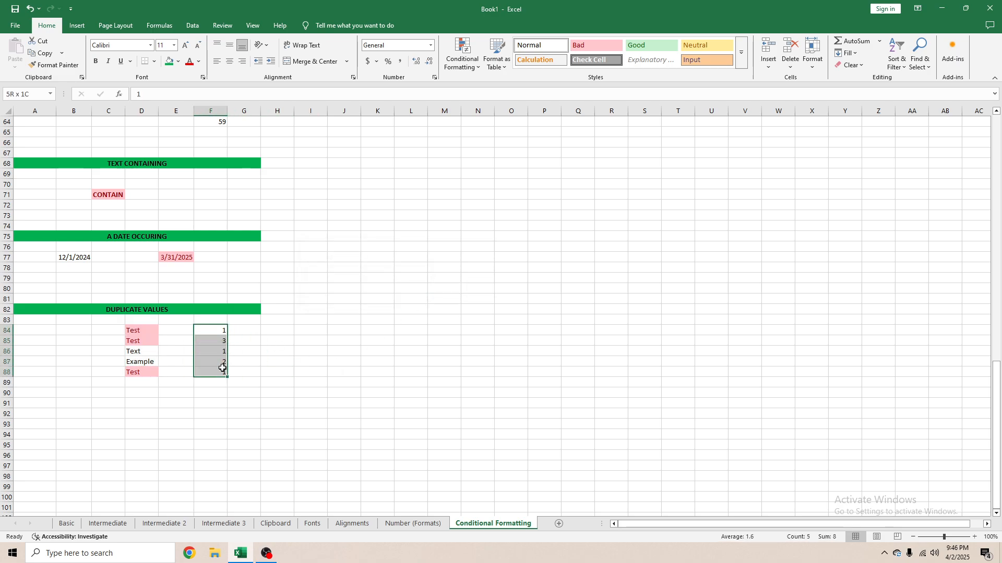
{"action": "left_click", "coordinate": [472, 70]}
{"action": "mouse_move", "coordinate": [506, 82]}
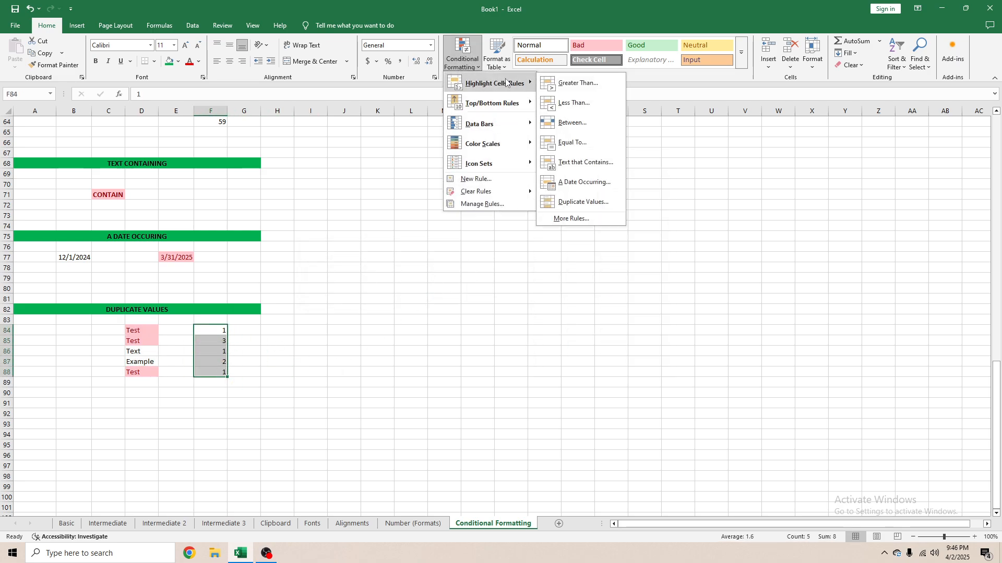
{"action": "left_click", "coordinate": [581, 204]}
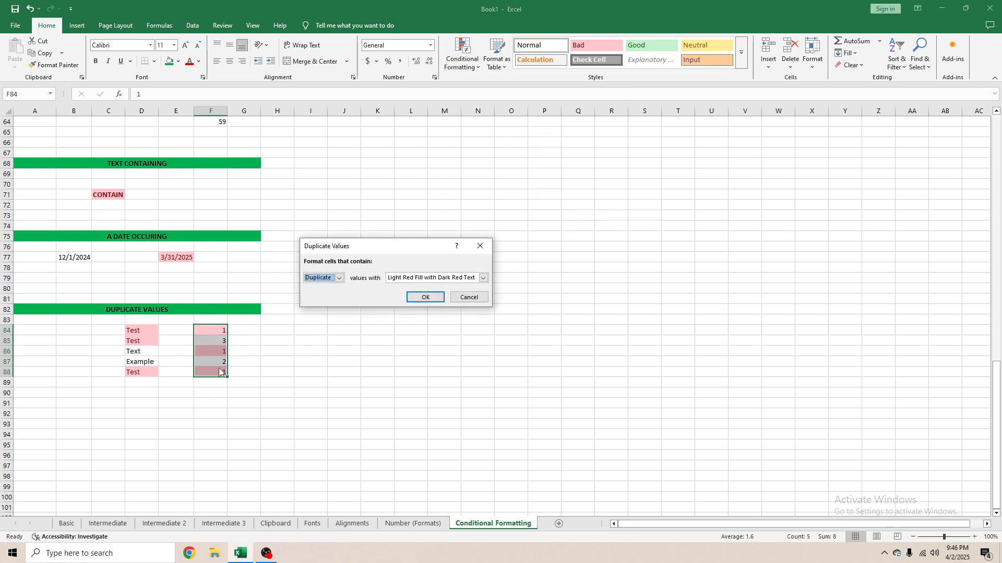
{"action": "left_click", "coordinate": [340, 278]}
{"action": "left_click", "coordinate": [315, 293]}
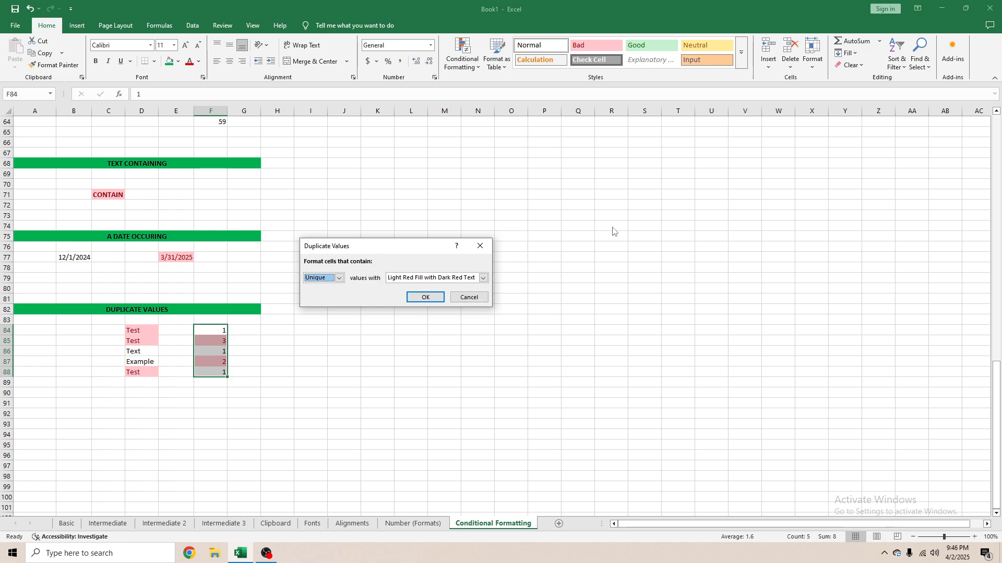
{"action": "left_click", "coordinate": [426, 297]}
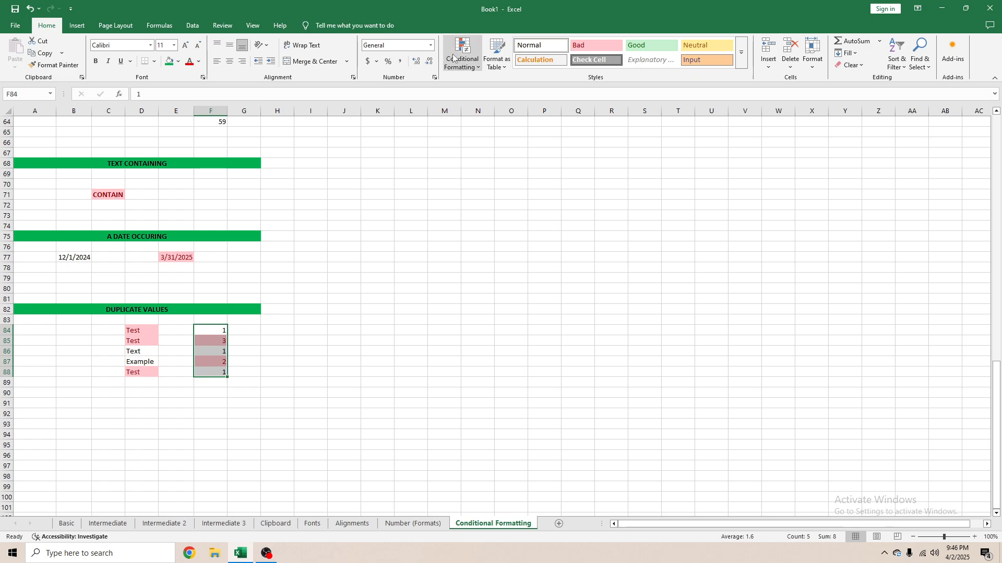